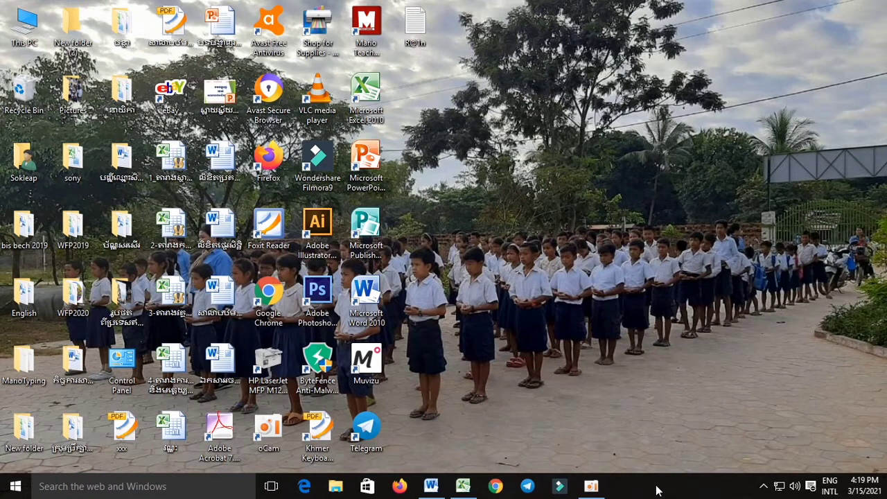
Launch Microsoft Excel 2010 from the taskbar to get a blank Book1
click(463, 486)
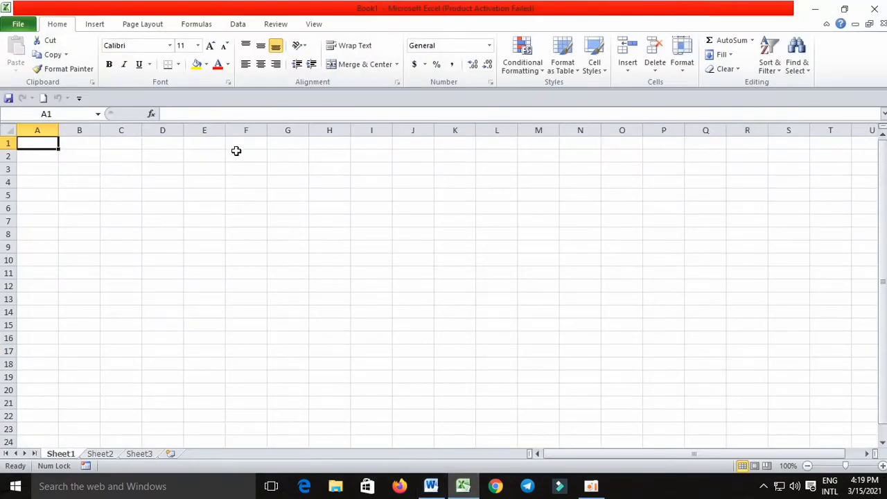
Enter the Khmer line ព្រះរាជាណាចក្រកម្ពុជា into cell F3 using the Khmer keyboard
click(242, 171)
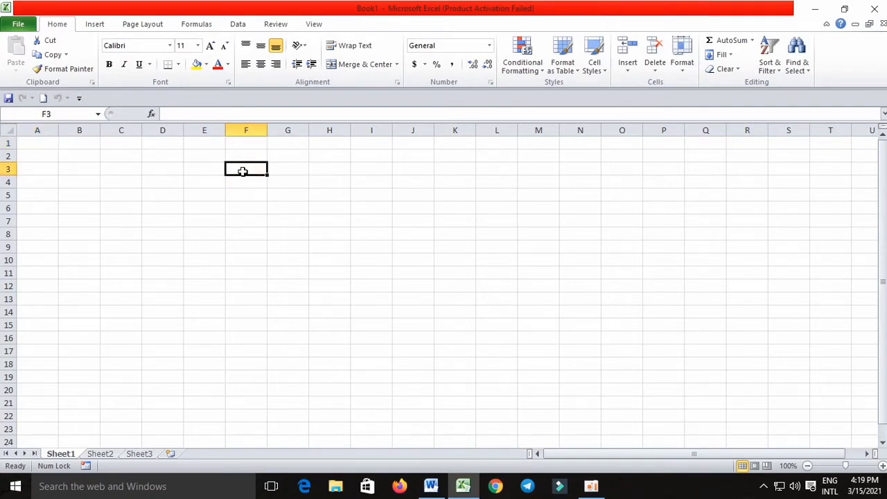
key(alt+shift)
text(ពញ្ញះ)
key(BackSpace)
key(BackSpace)
key(BackSpace)
key(BackSpace)
text(្រះរា)
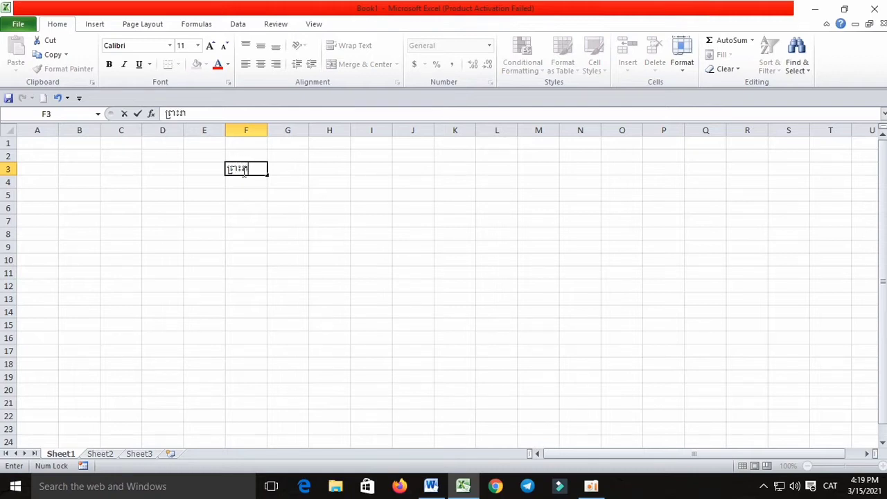
text(ជាណាចក្រកម្ពុ)
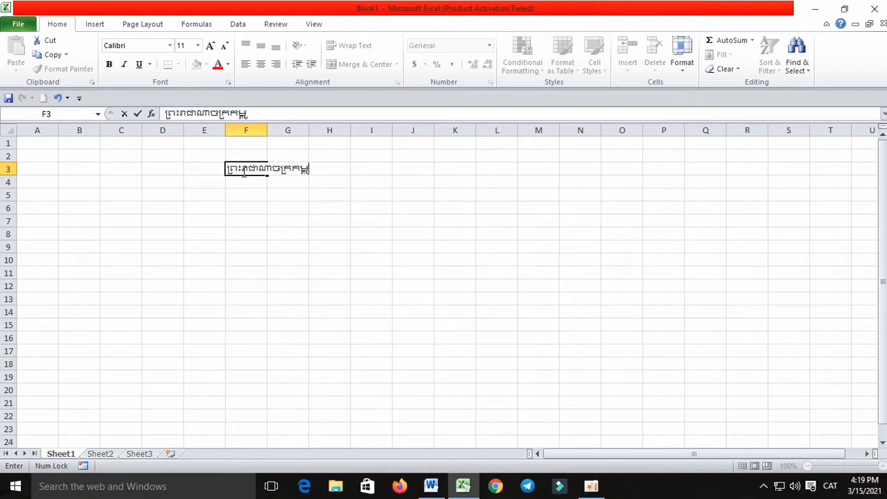
text(ជា)
key(Return)
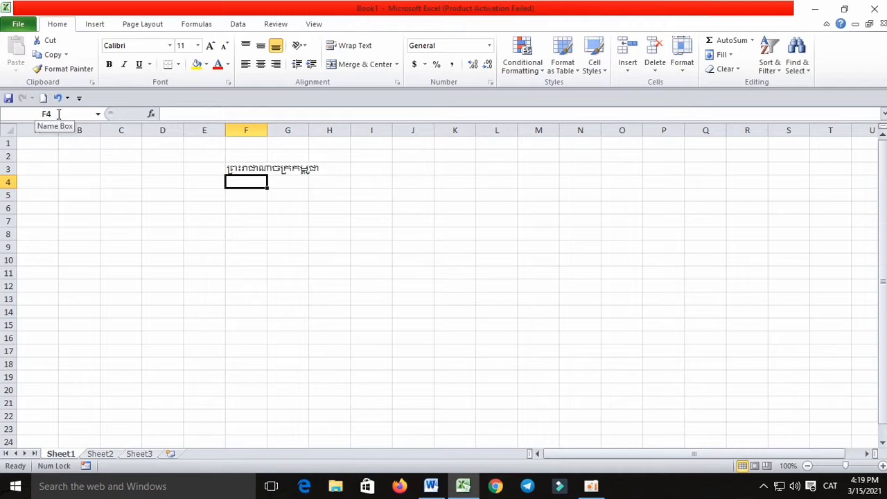
Reselect F3 and place the cursor at the end of its text in the formula bar
click(244, 170)
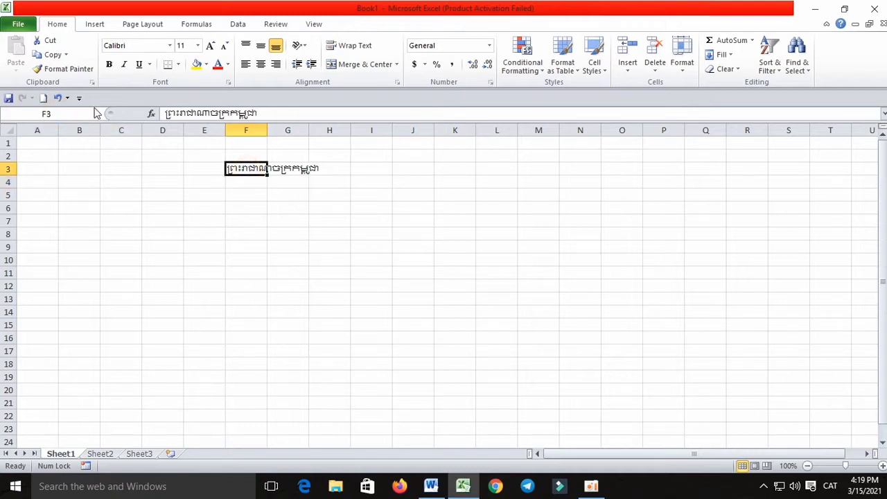
click(243, 182)
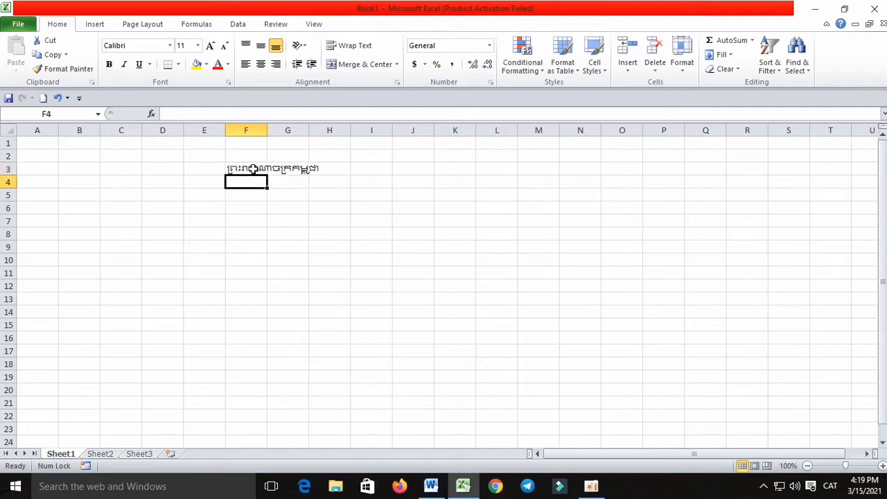
click(253, 169)
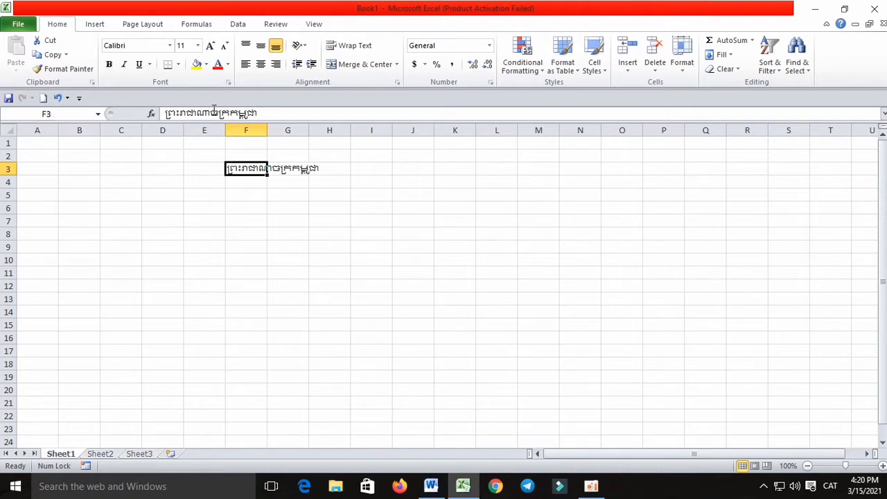
click(260, 113)
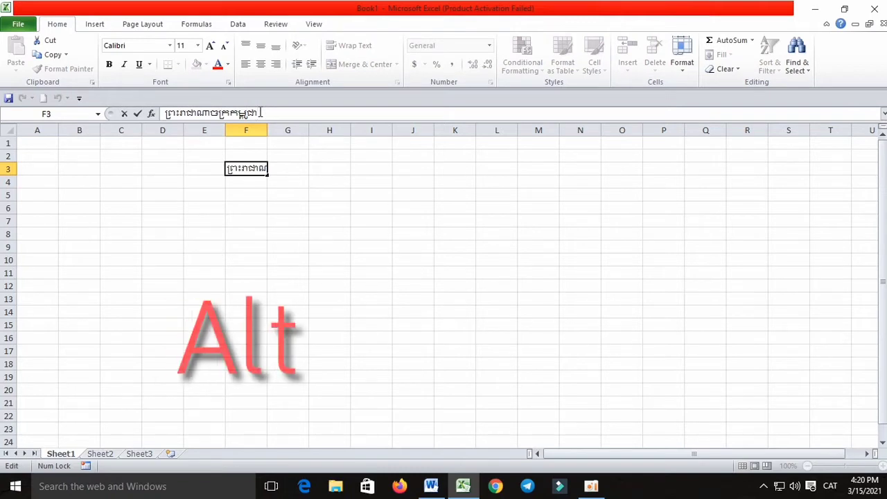
Add a second line, ជាតិ សាសនា ព្រះមហាក្សត្រ, in F3 after an Alt+Enter break
key(alt+Return)
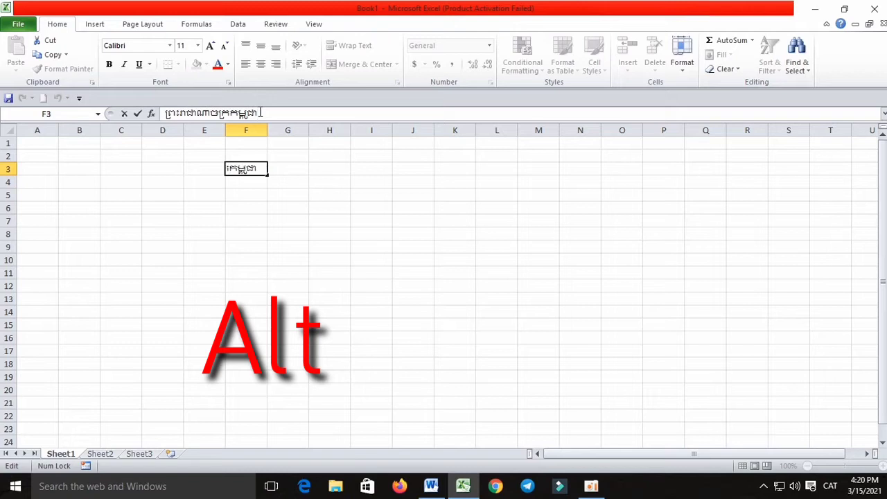
key(alt)
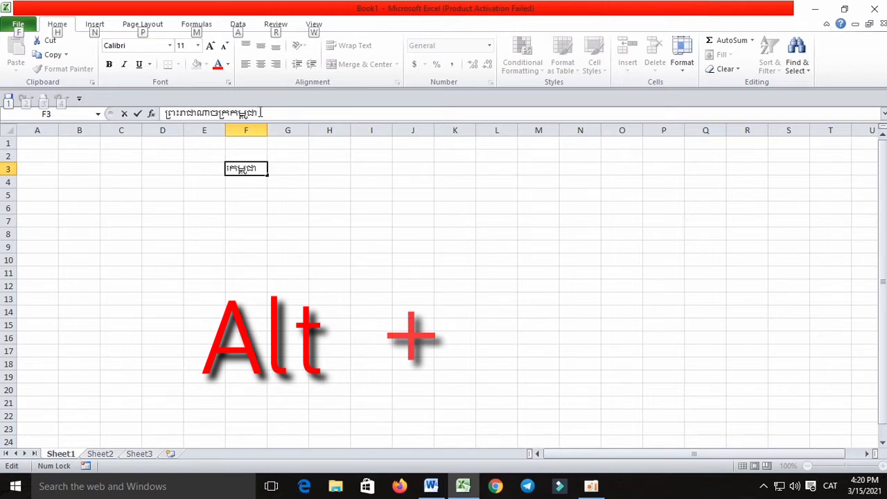
key(alt+Return)
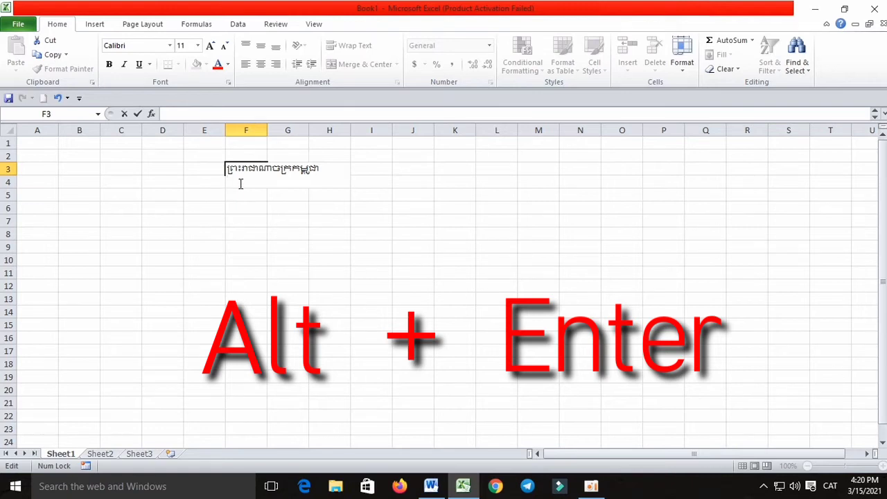
text(ជាតិ)
text( សាសនា )
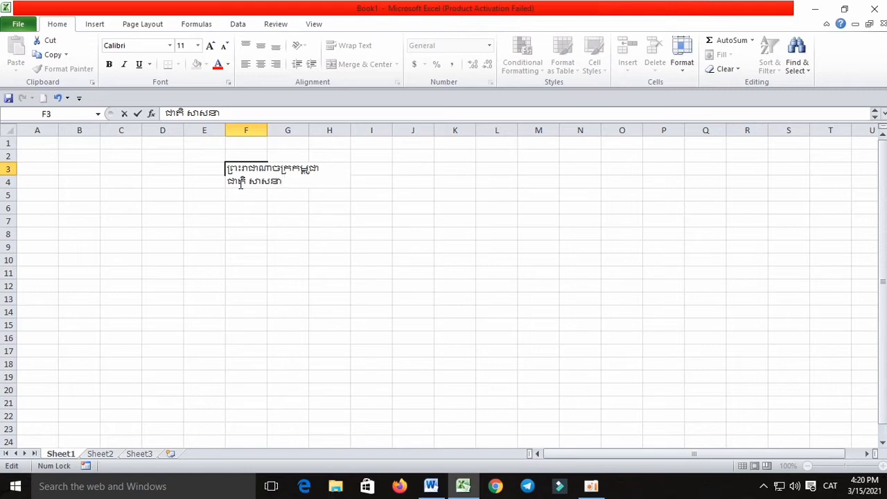
text(ព្រេ)
text(ះ)
text(មក)
text(្សត)
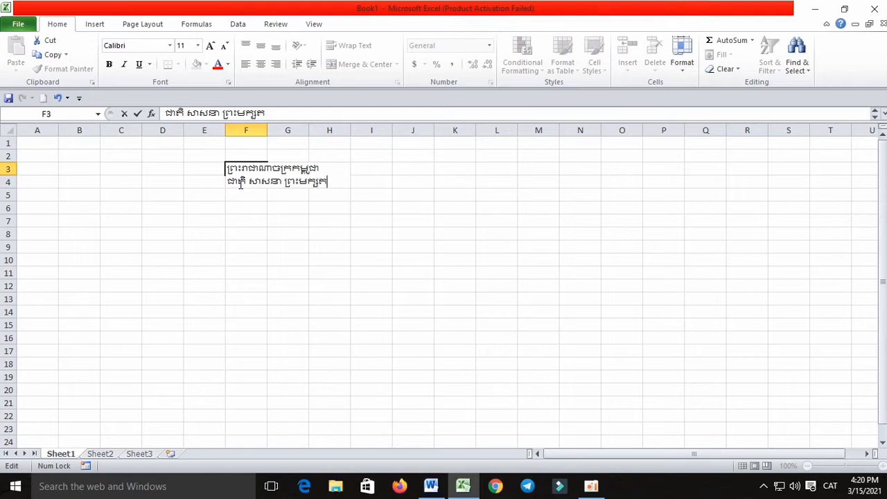
text(្រ)
Fix the misspelled word by inserting ហា, then begin a third line in F3
click(310, 180)
text(ហា)
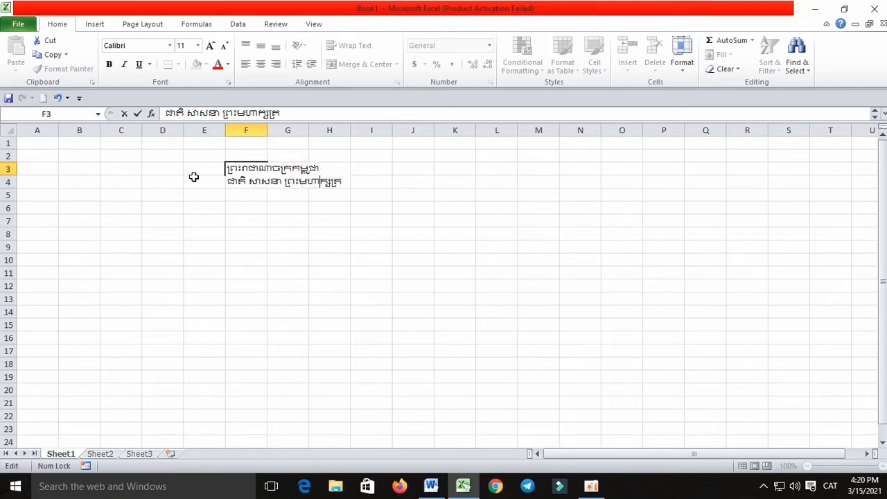
click(227, 181)
click(342, 182)
key(alt+Return)
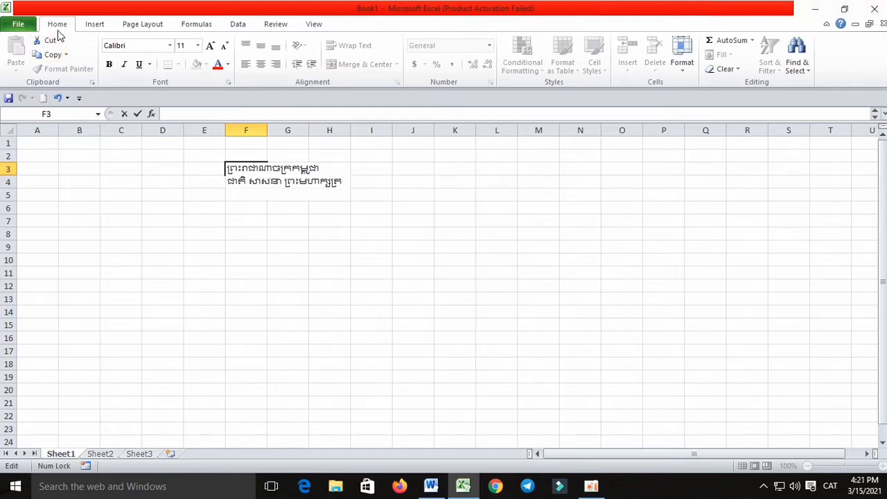
Fill F3's third line with Wingdings symbols: star, star, open book, star, star
click(95, 23)
click(816, 56)
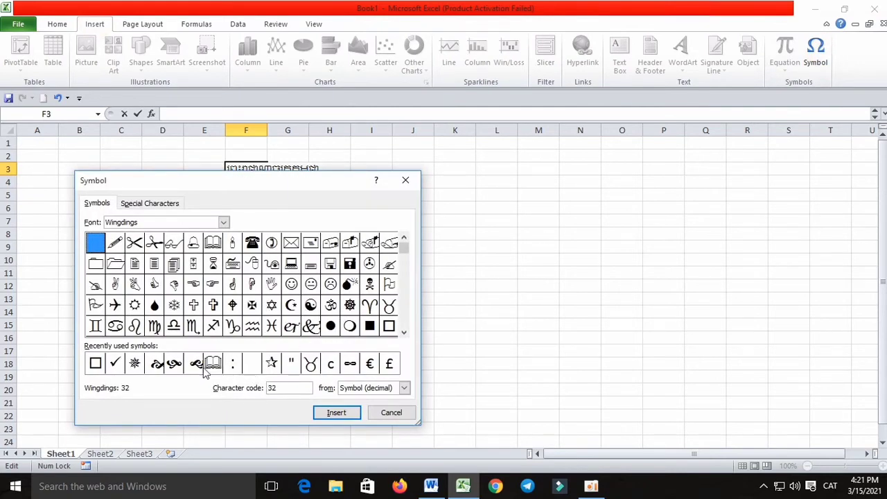
click(270, 364)
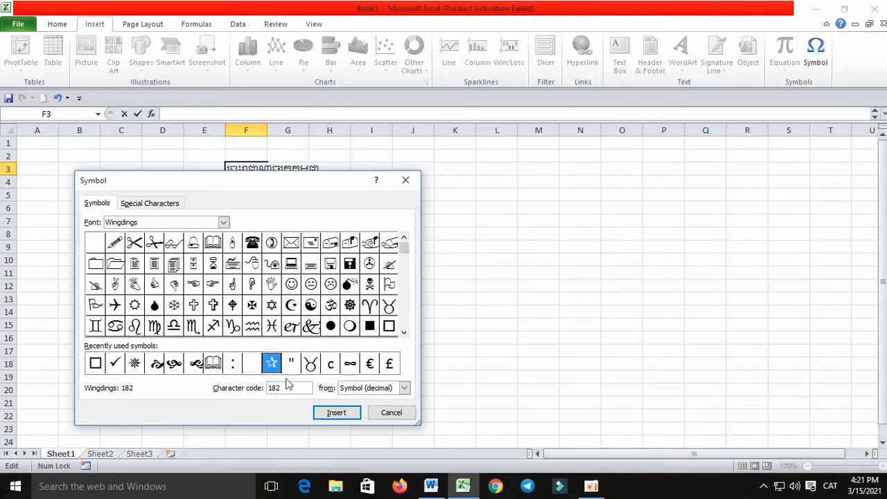
click(337, 414)
click(337, 414)
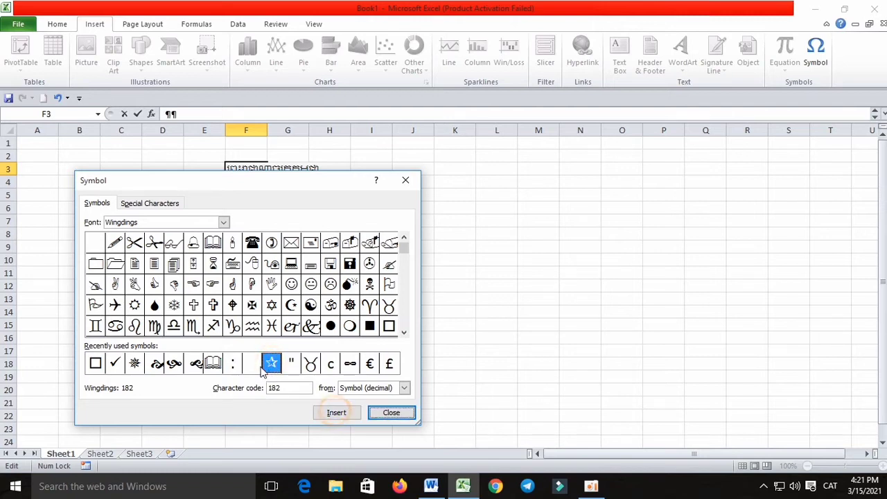
click(213, 363)
click(336, 413)
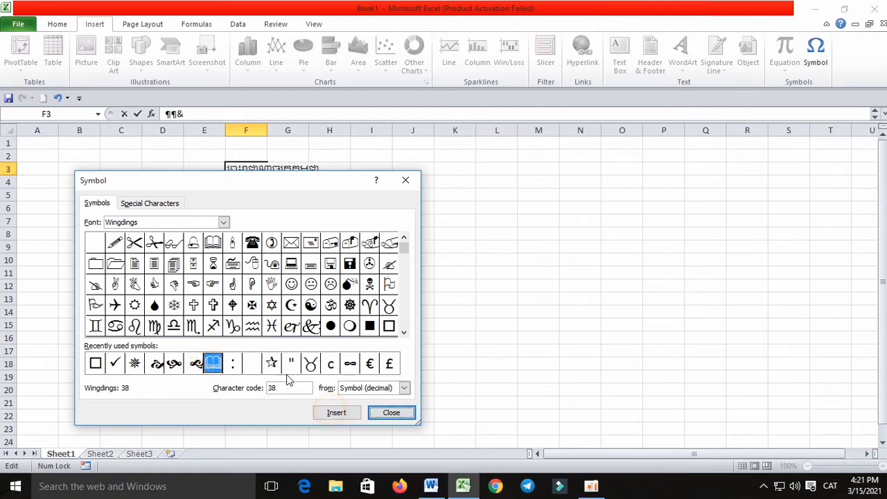
click(271, 363)
click(336, 413)
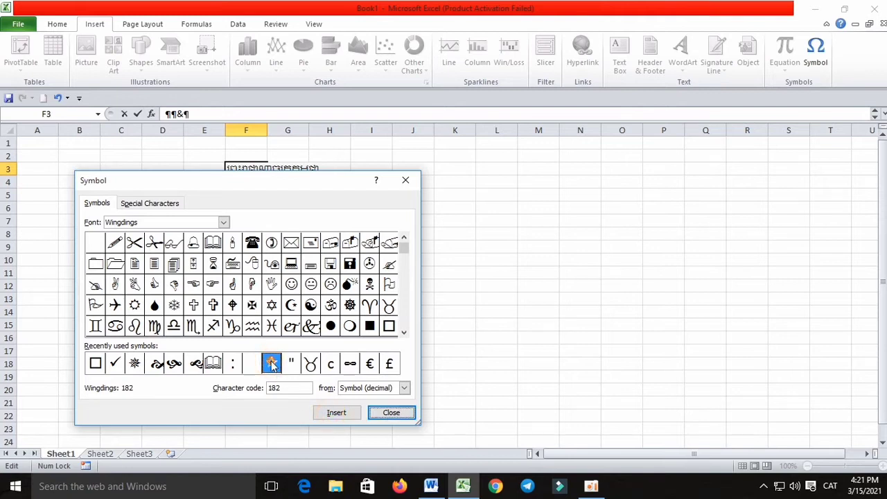
click(337, 415)
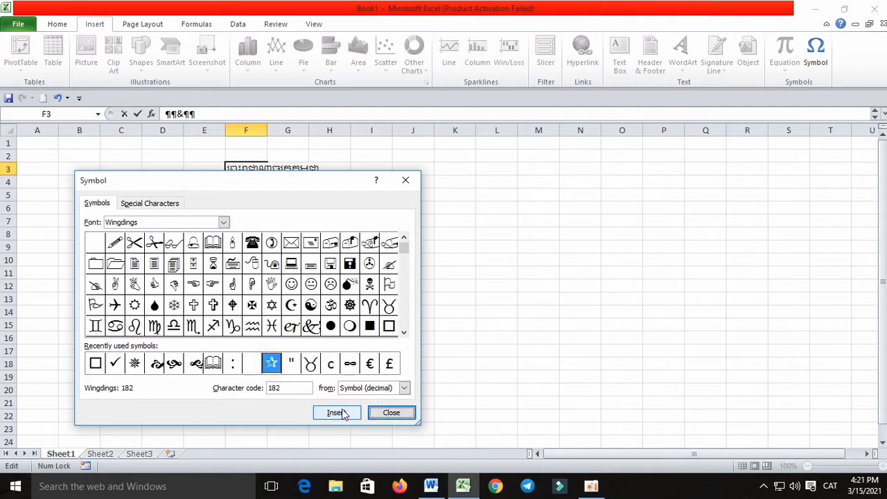
click(391, 414)
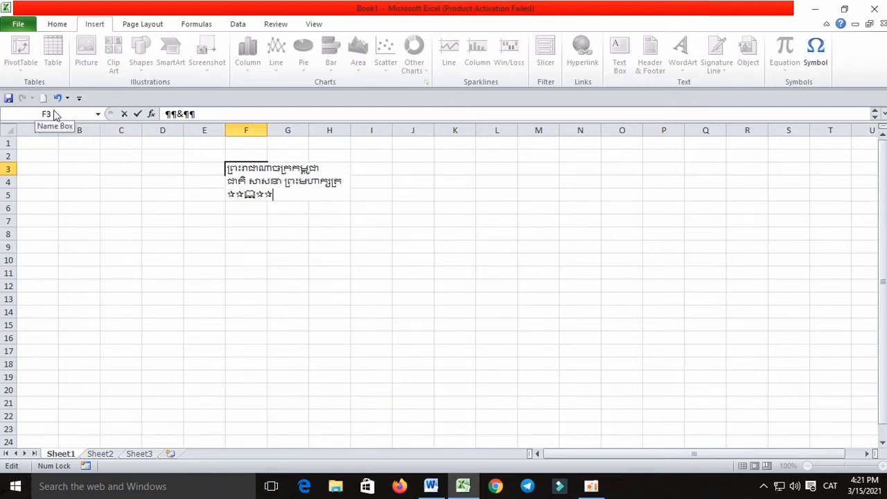
Widen column F and centre the F3 motto horizontally and vertically
drag(301, 230, 275, 214)
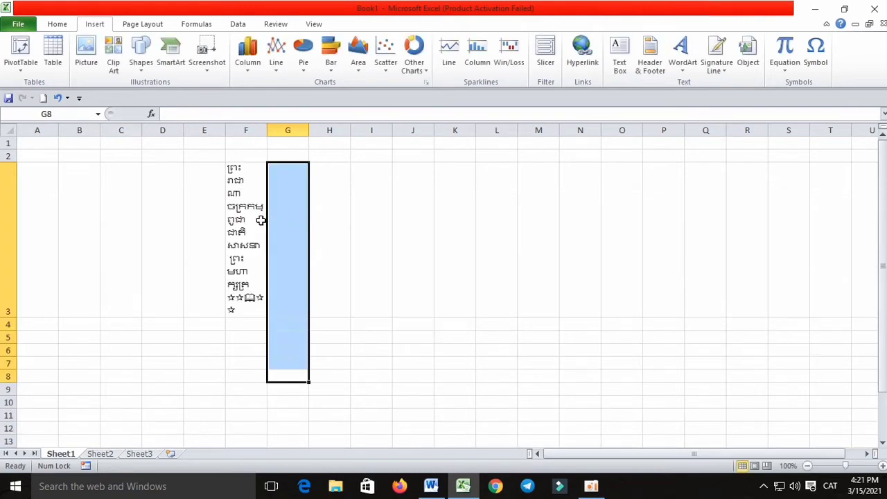
click(261, 220)
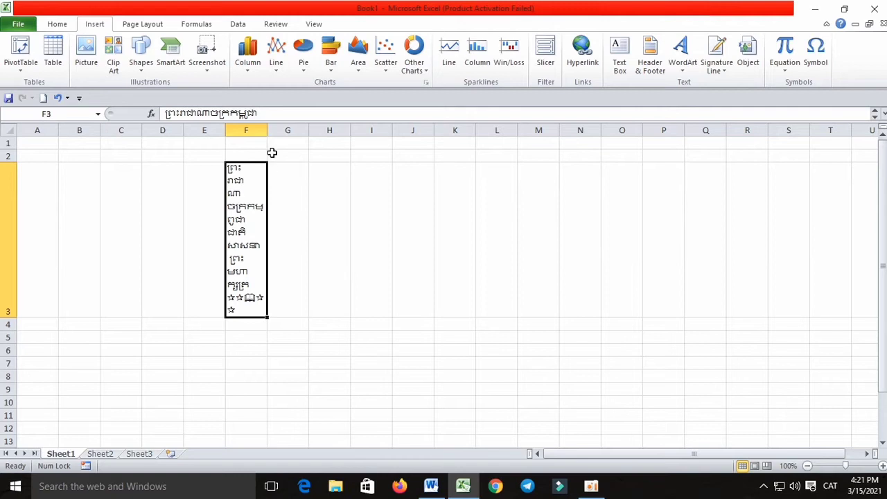
drag(268, 130, 352, 139)
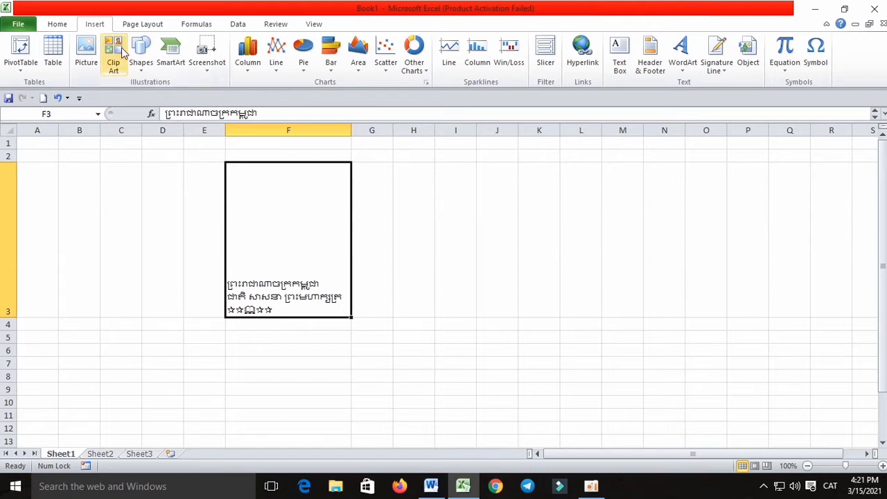
click(59, 24)
click(261, 67)
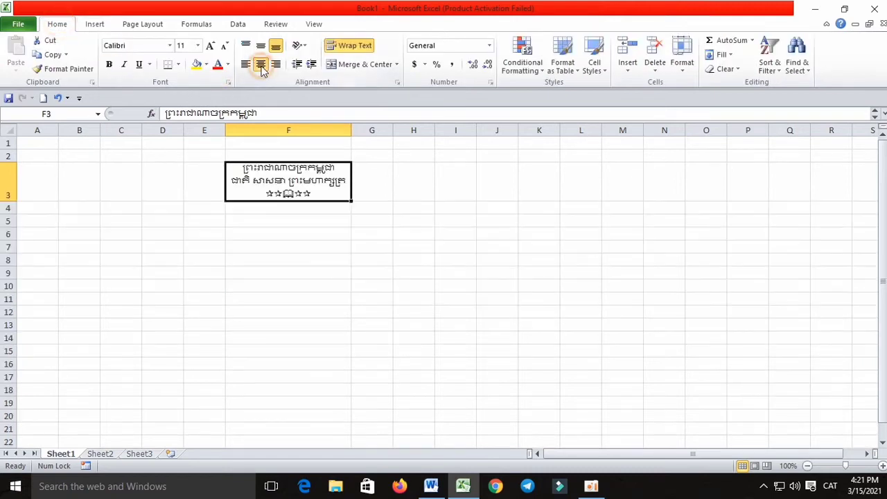
click(260, 47)
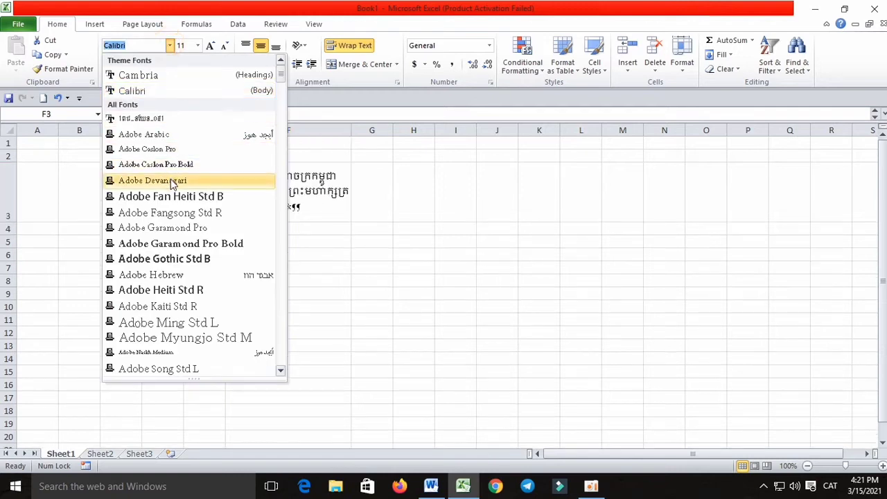
Apply the Khmer OS Muol font to F3 and widen column F to 34.43
scroll(187, 259, down, 3)
scroll(187, 259, down, 5)
scroll(187, 259, down, 6)
scroll(187, 260, down, 6)
scroll(187, 259, down, 7)
scroll(187, 259, down, 4)
scroll(188, 259, down, 4)
scroll(187, 259, down, 4)
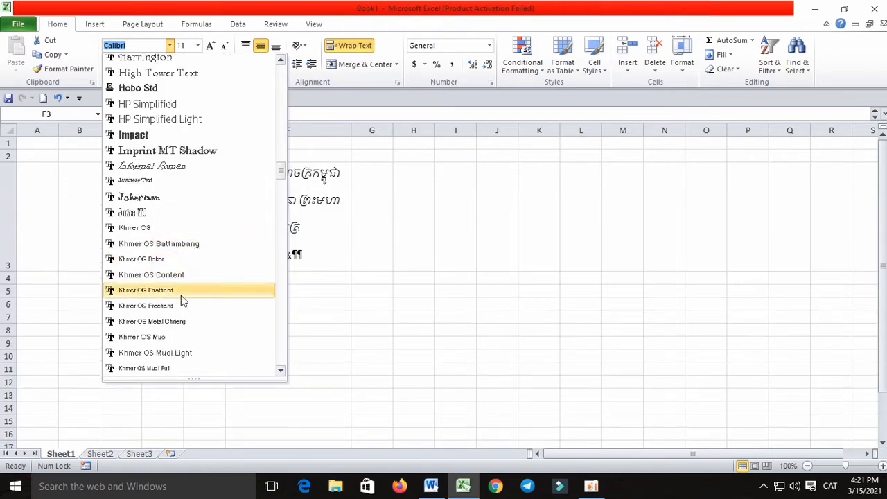
click(174, 338)
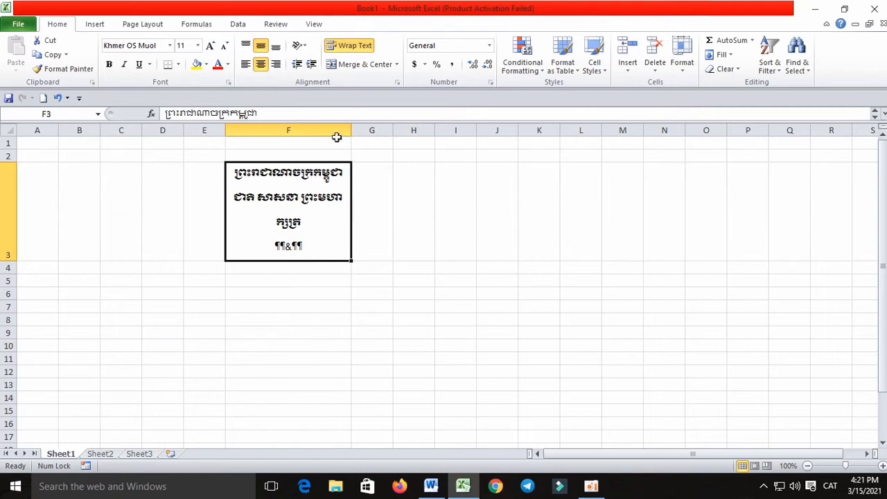
drag(350, 128, 385, 128)
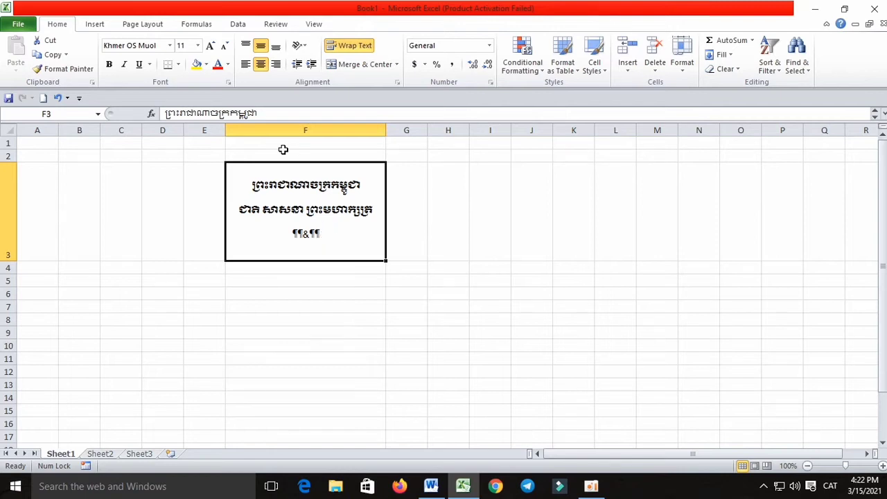
Edit F3 and select the symbols on its third line for replacement
click(272, 113)
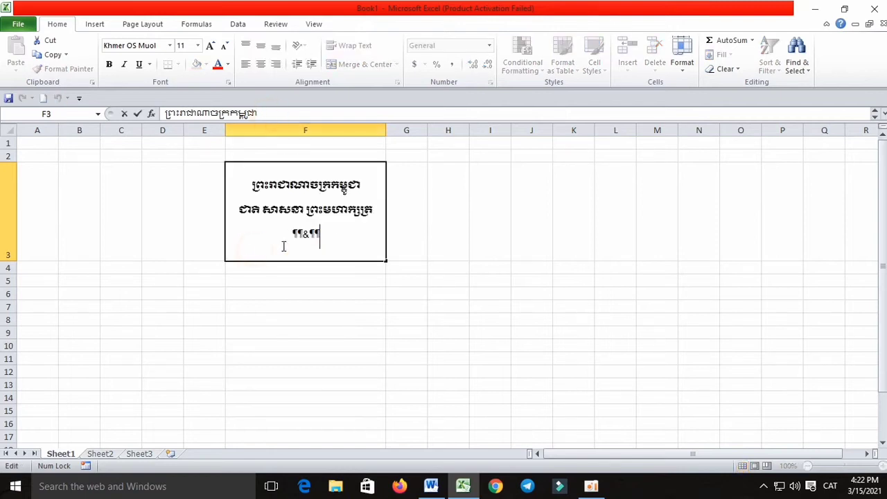
drag(322, 232, 291, 234)
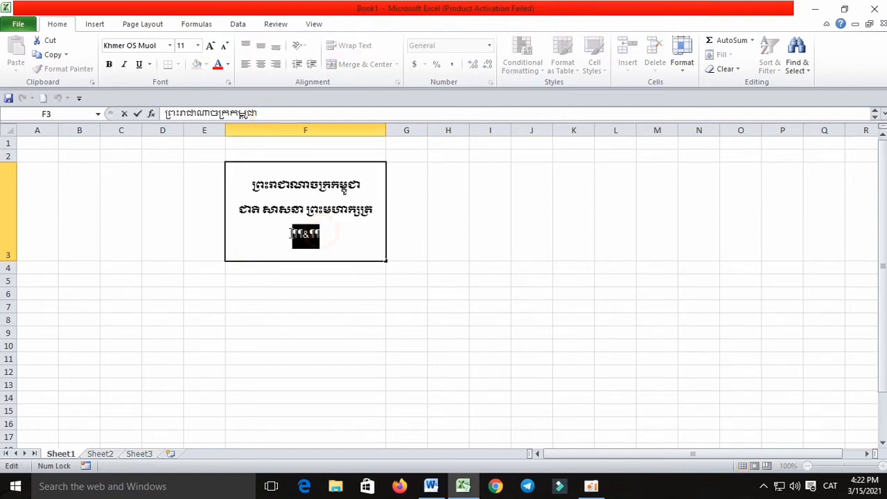
click(169, 45)
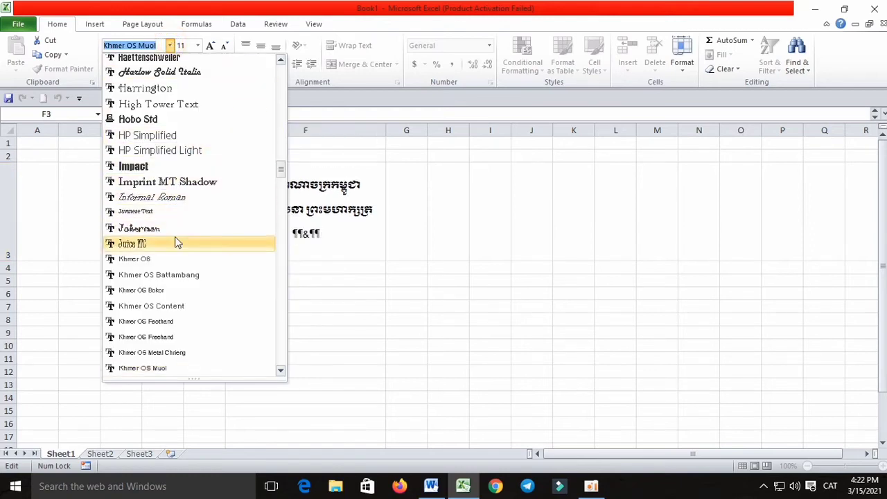
scroll(184, 125, up, 3)
scroll(184, 125, up, 5)
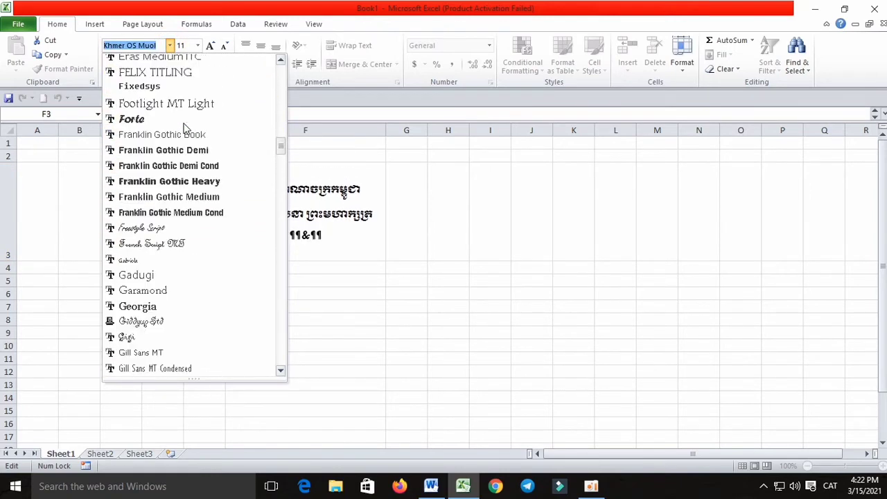
scroll(186, 123, up, 5)
scroll(188, 122, up, 5)
scroll(187, 121, up, 8)
scroll(187, 122, up, 4)
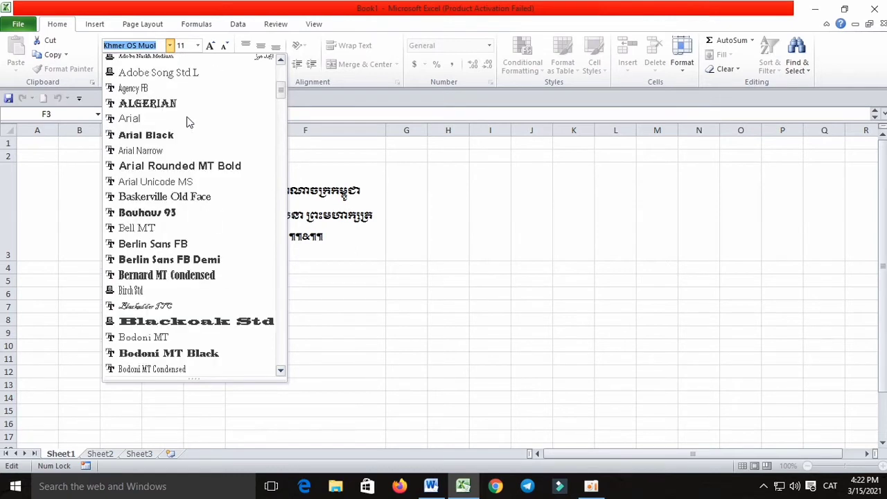
scroll(187, 122, up, 5)
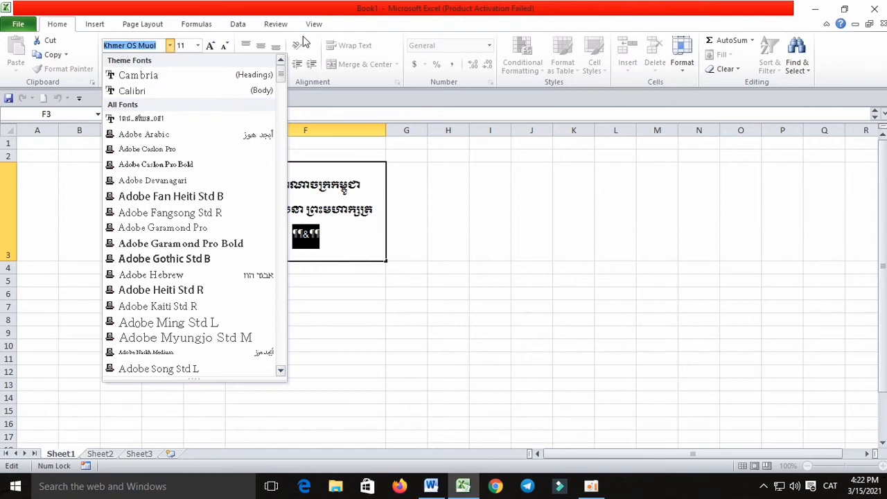
Insert three star symbols followed by an open book symbol into F3's third line
click(95, 24)
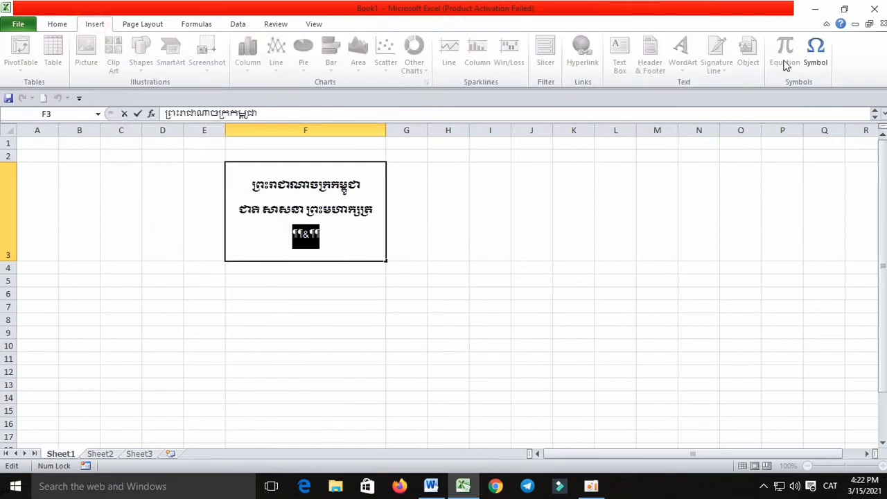
click(816, 52)
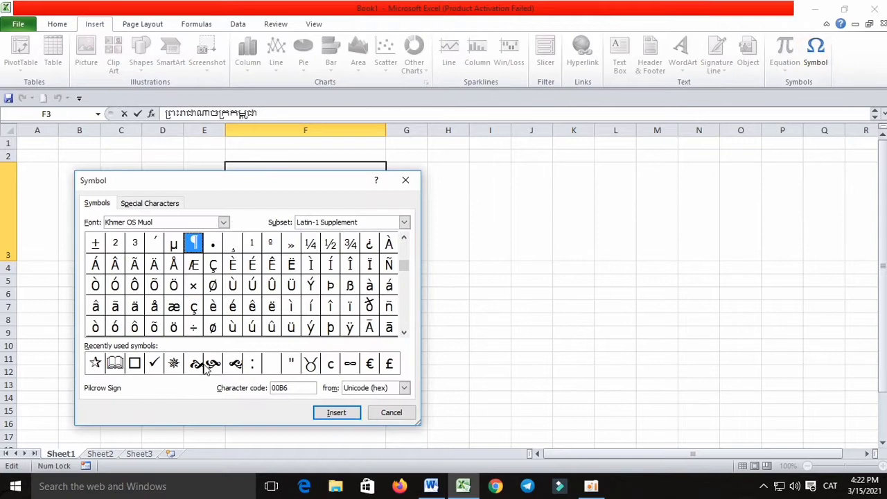
double_click(96, 364)
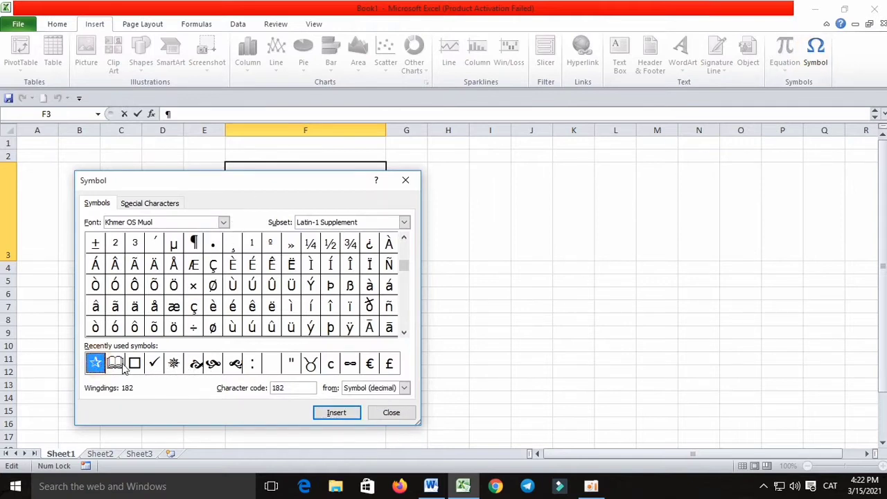
click(337, 412)
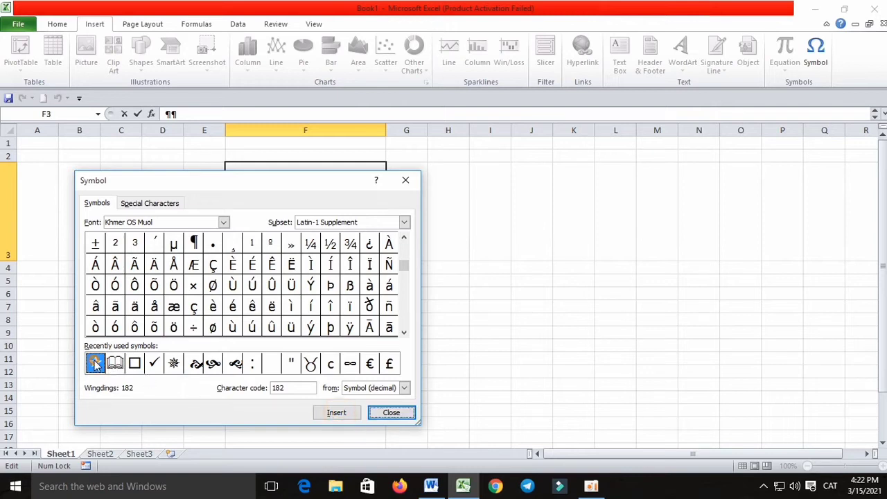
click(342, 417)
click(116, 368)
click(337, 413)
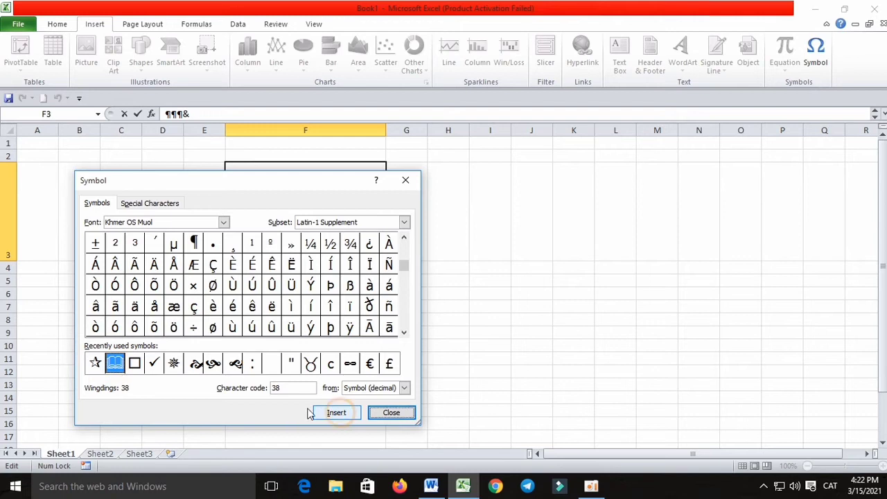
Add three more stars after the book symbol and close the Symbol dialog
click(122, 370)
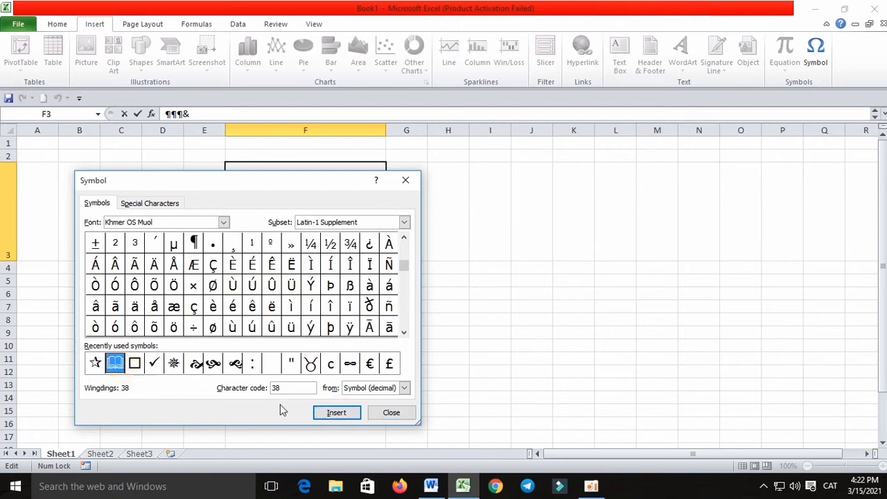
click(96, 364)
click(338, 414)
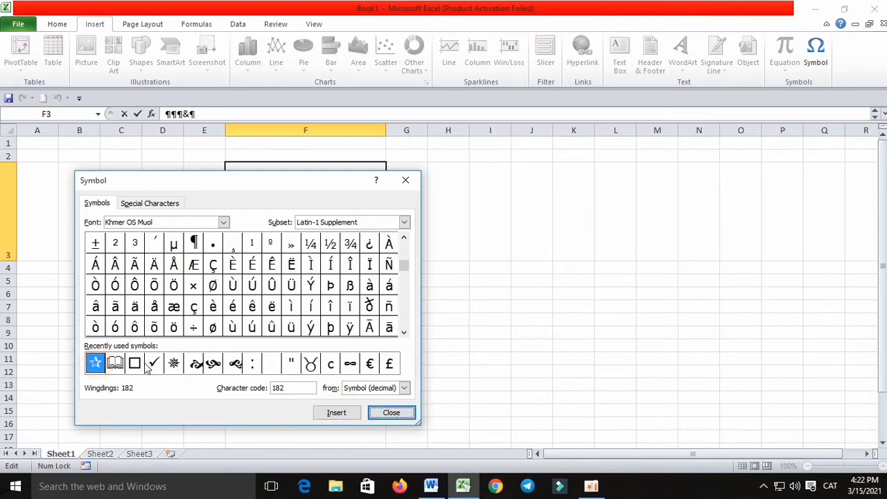
click(333, 413)
click(95, 364)
click(318, 413)
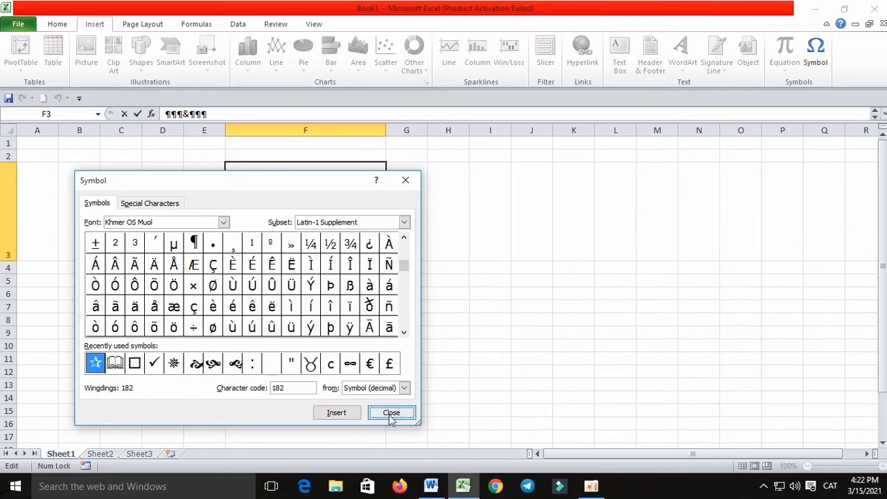
click(391, 414)
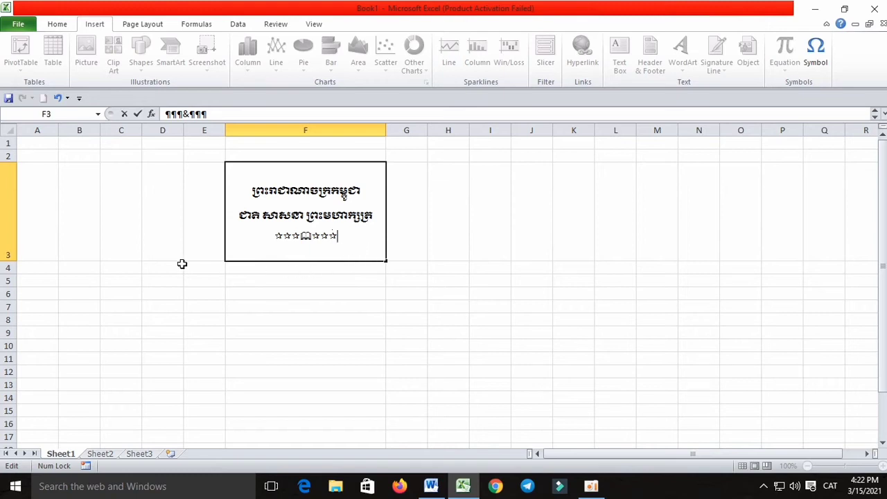
Type a long string of Khmer characters in D4 and a shorter Khmer line in D5
click(153, 266)
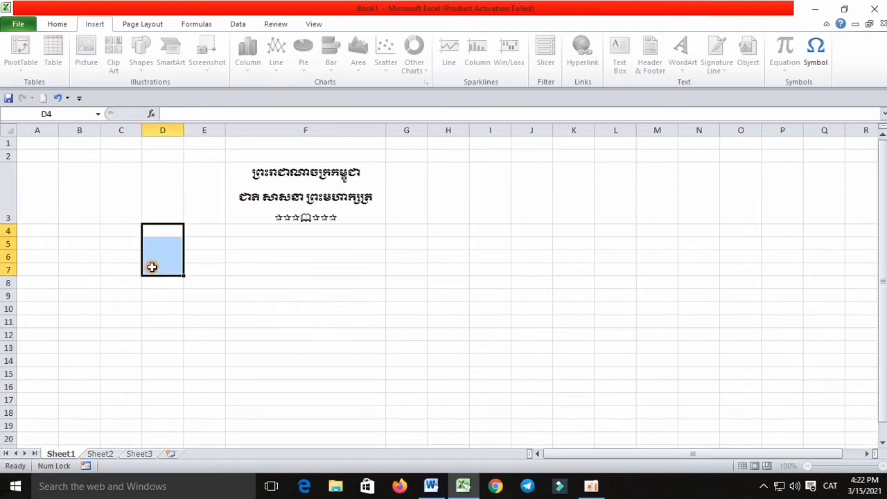
click(166, 229)
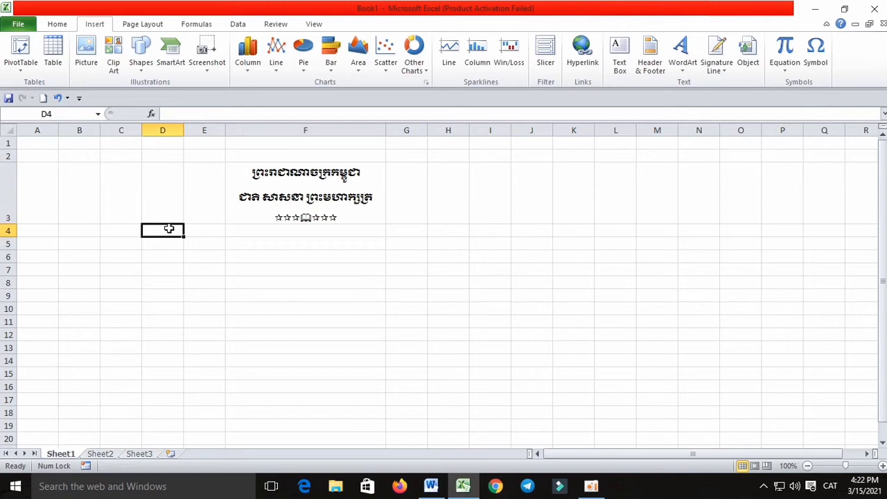
text(ផងាងផងលកងហផហសផហ)
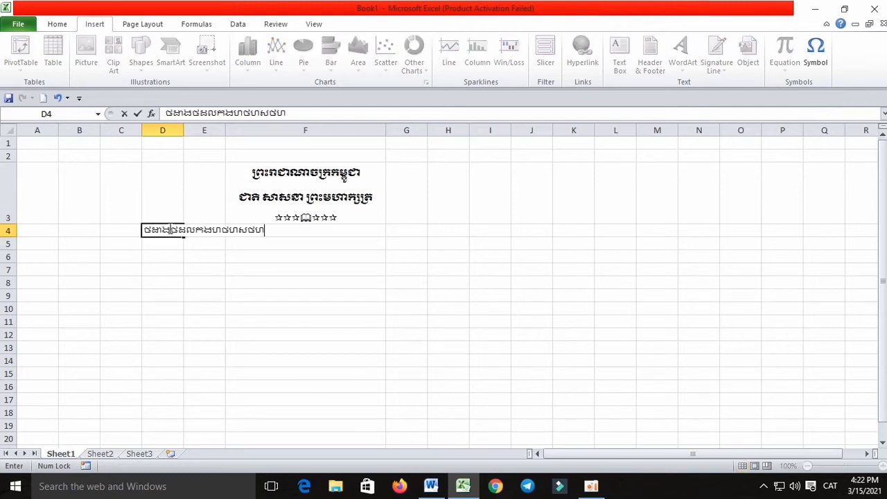
text(ហហហហហហហហហហហហហហហហហហហហហហហហហហហហហហហ)
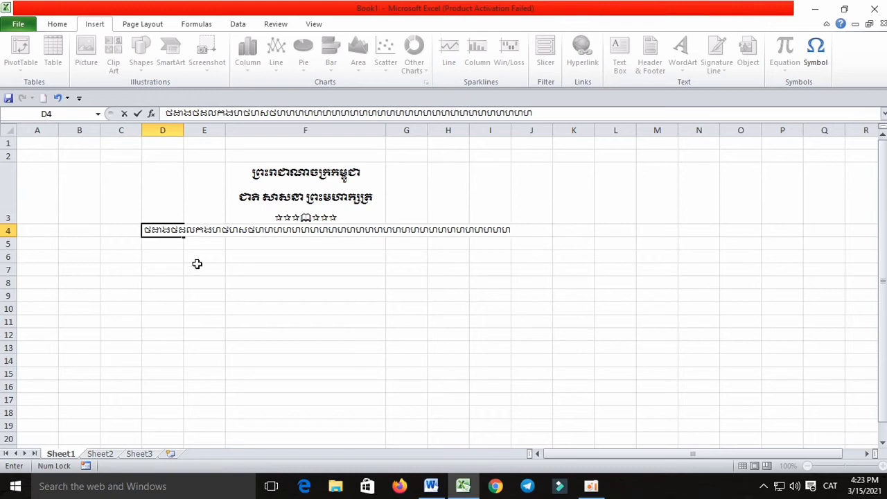
key(Return)
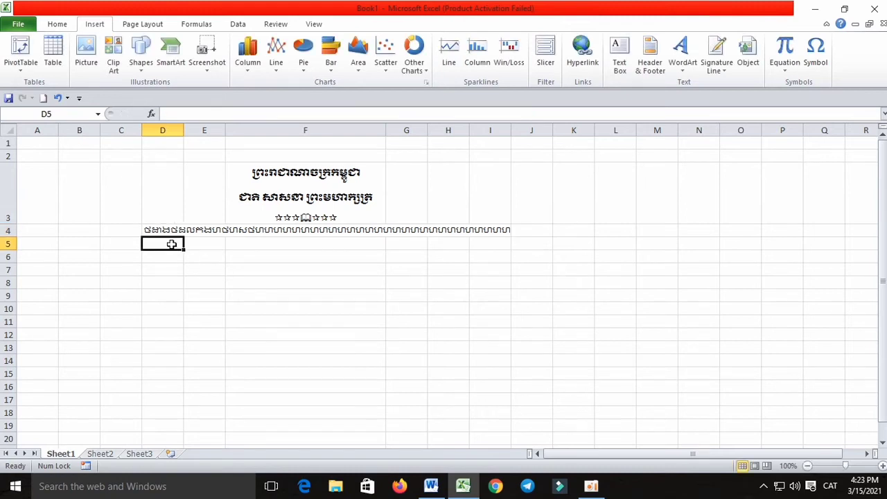
text(ងឧថថងងហថដ្ឋងហកហងលងក)
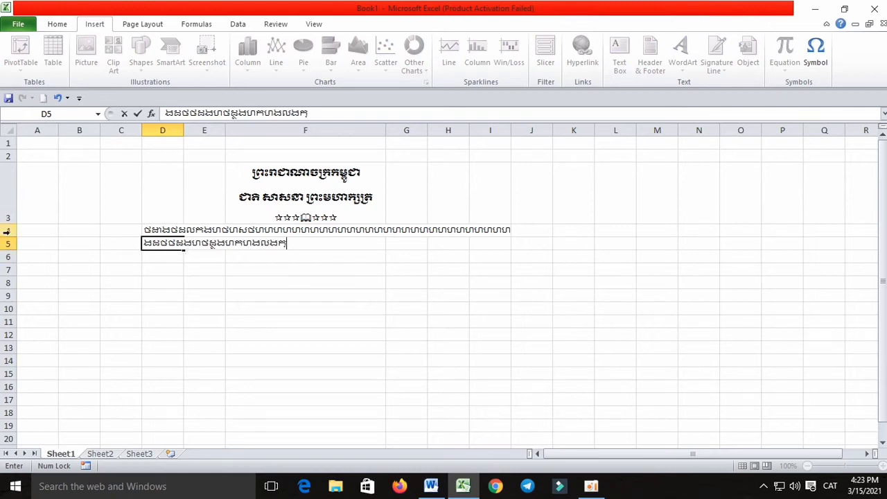
Increase the height of rows 4 and 5
drag(7, 233, 7, 244)
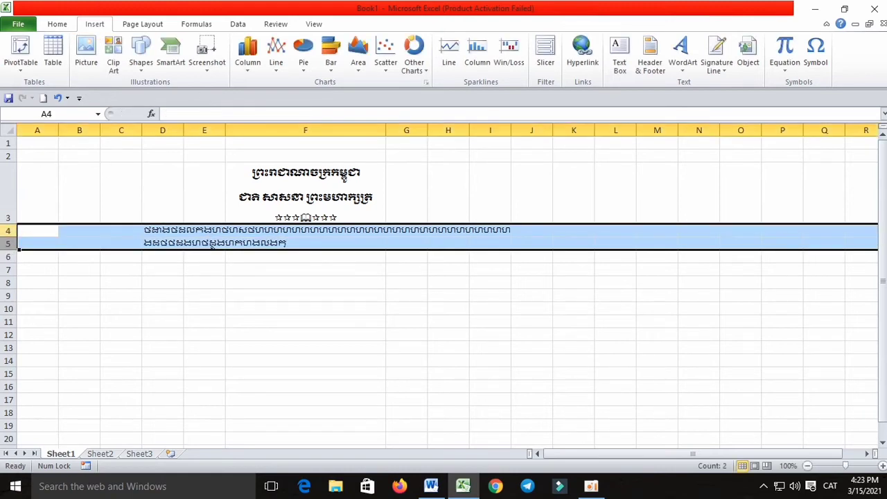
drag(7, 239, 7, 251)
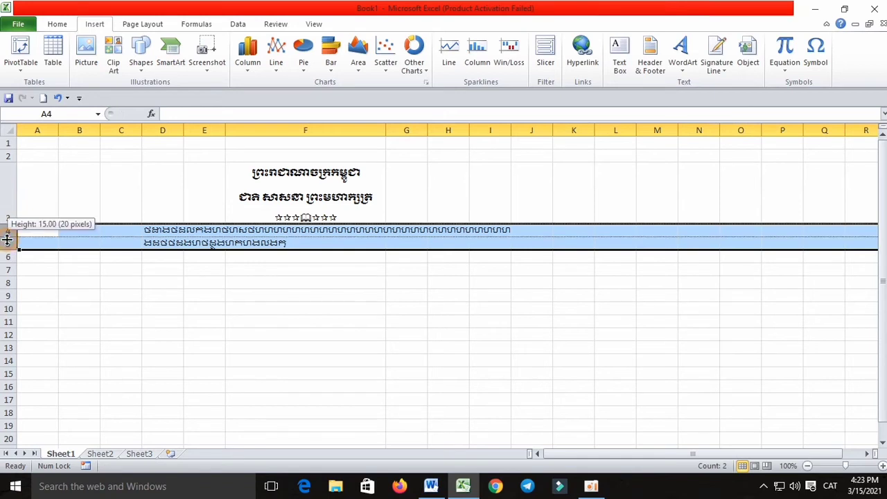
click(208, 237)
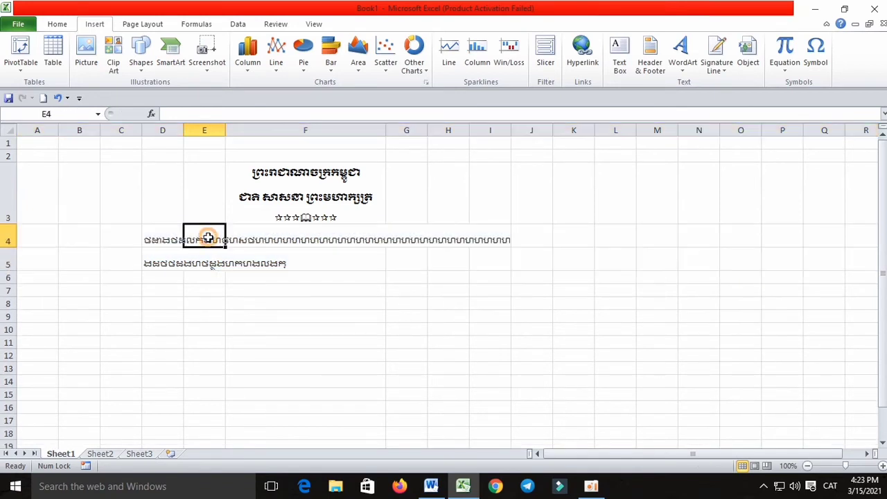
Review the contents of D4, D5 and F3 by selecting each cell
click(169, 234)
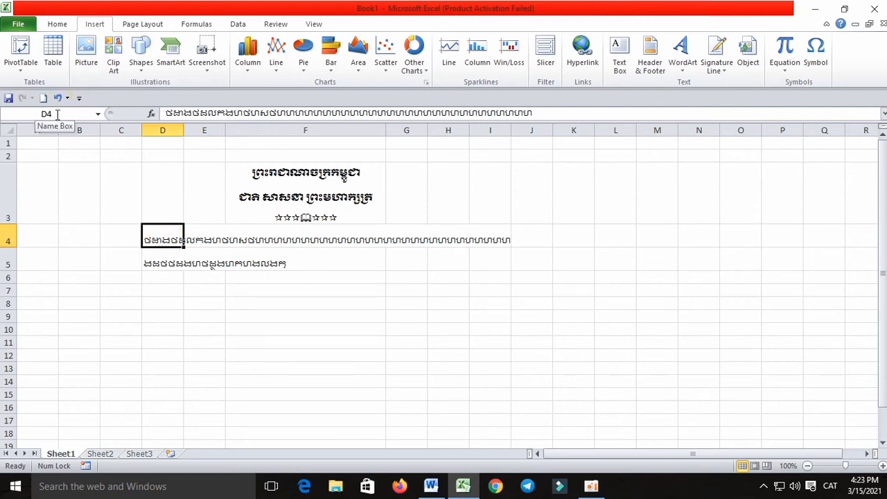
click(153, 251)
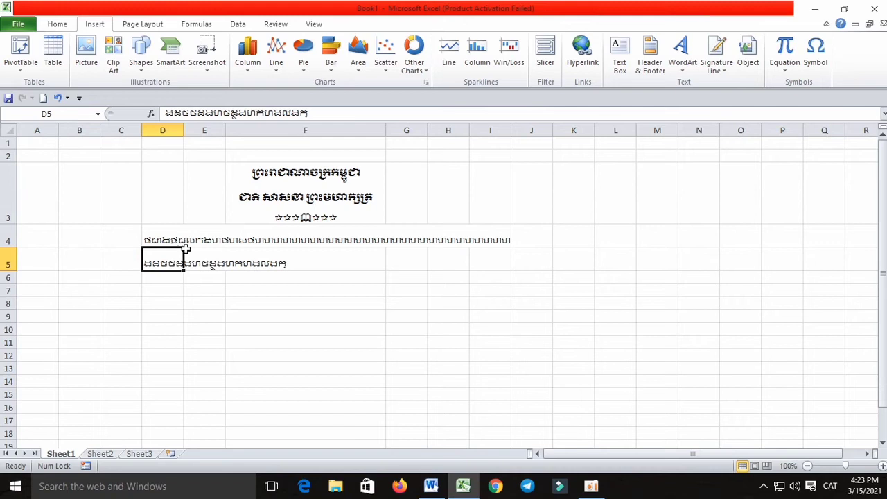
click(170, 240)
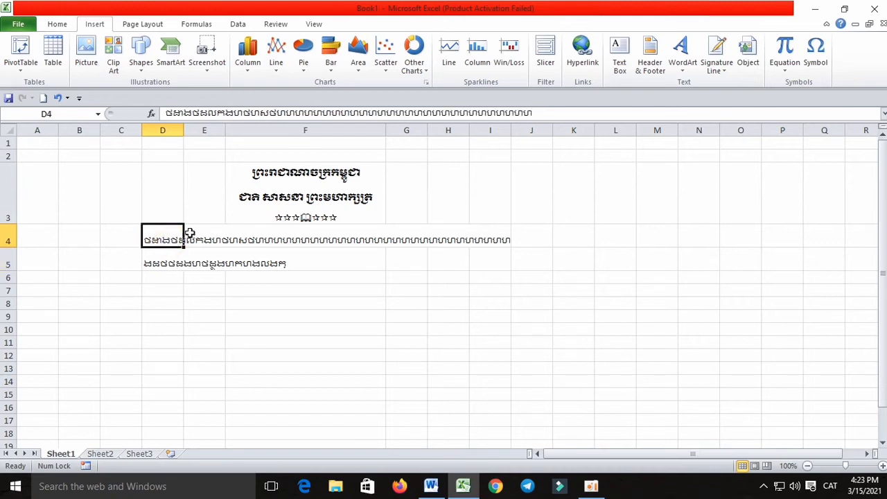
click(158, 266)
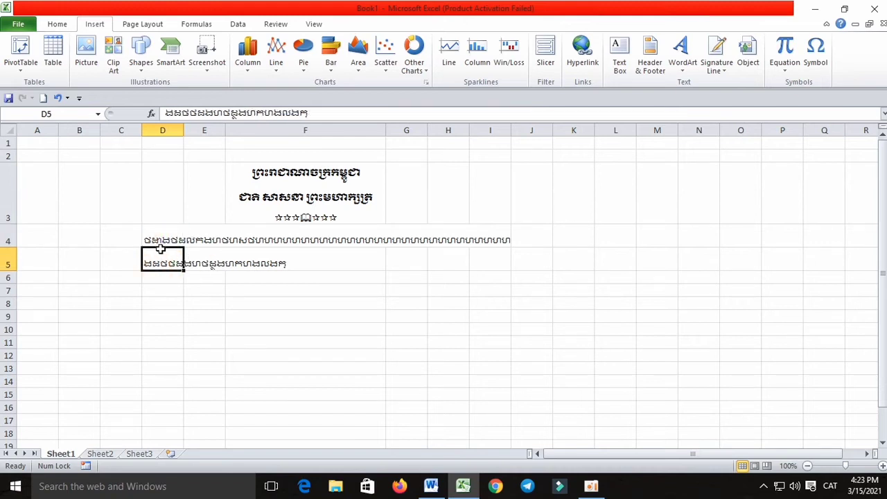
click(253, 198)
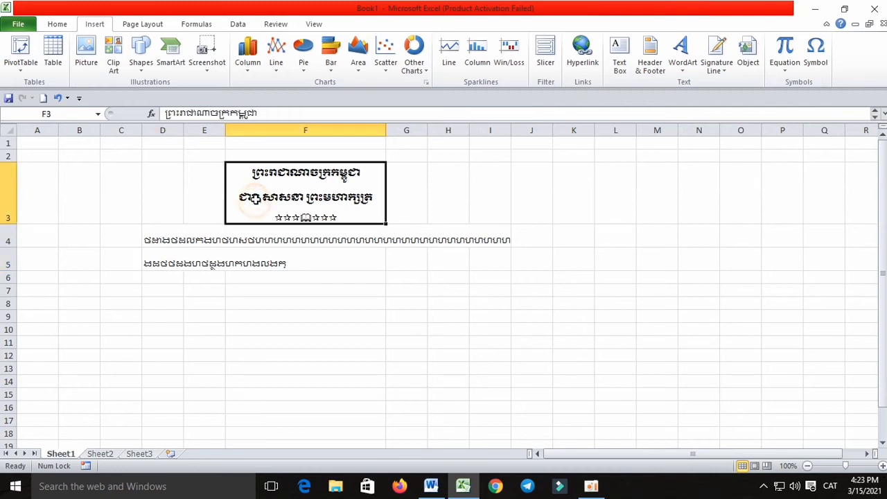
click(153, 241)
click(158, 263)
click(163, 240)
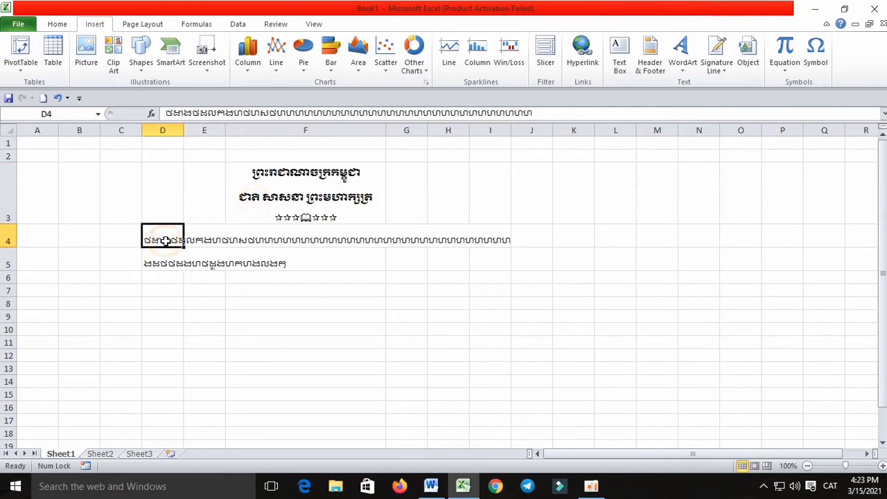
Turn on Wrap Text for D4 and widen column D so it reads on two lines
click(58, 24)
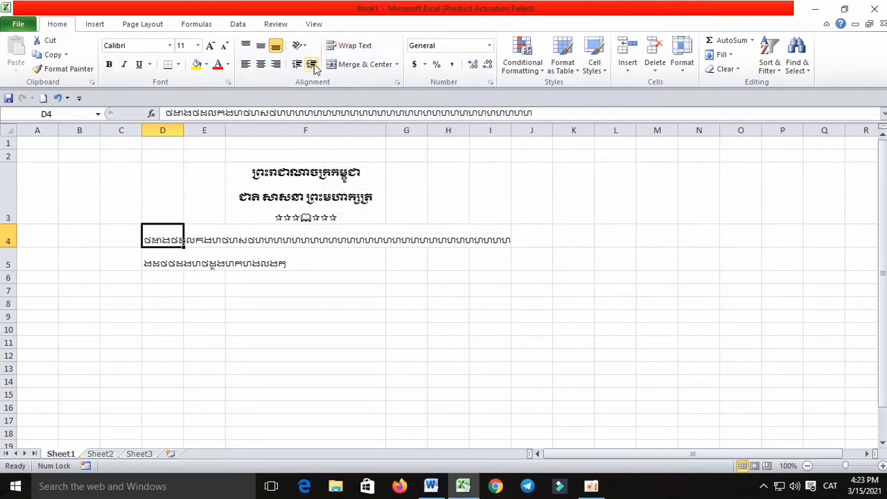
click(349, 47)
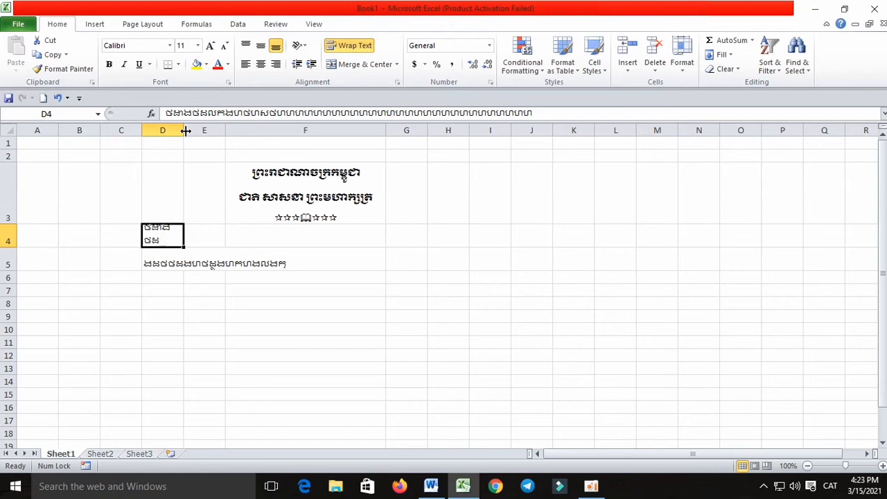
click(285, 352)
mouse_move(183, 132)
mouse_down()
mouse_move(280, 158)
mouse_move(396, 169)
mouse_up()
click(286, 238)
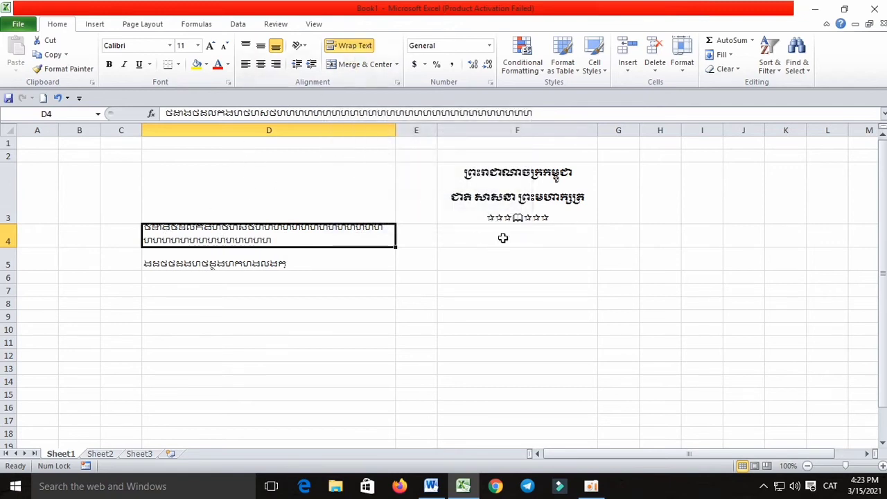
click(229, 301)
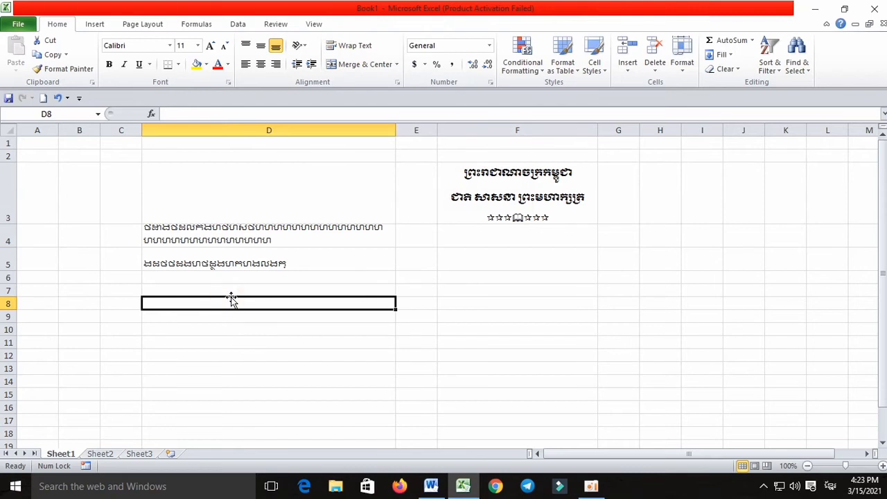
Type four lines of placeholder Latin text into D8, separated by Alt+Enter line breaks
text(gadfjghs;hklgfhfghrtkhrllllllllllllllllll)
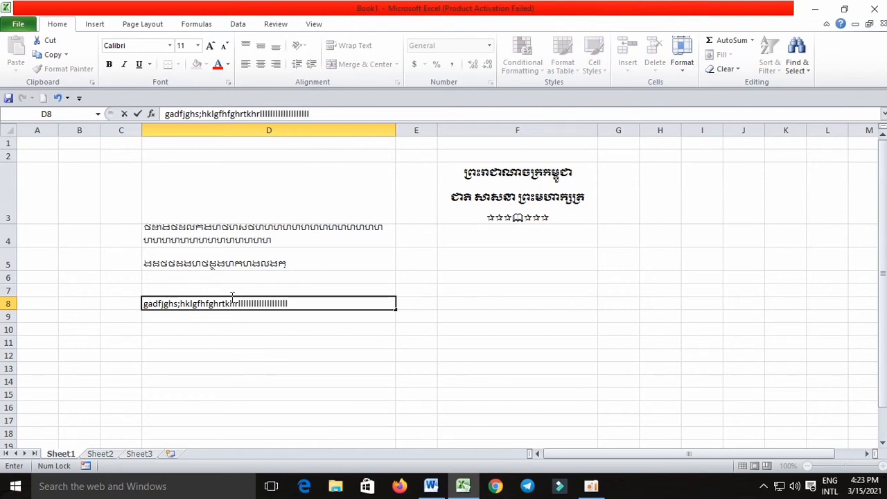
key(alt)
key(alt+Return)
text(-)
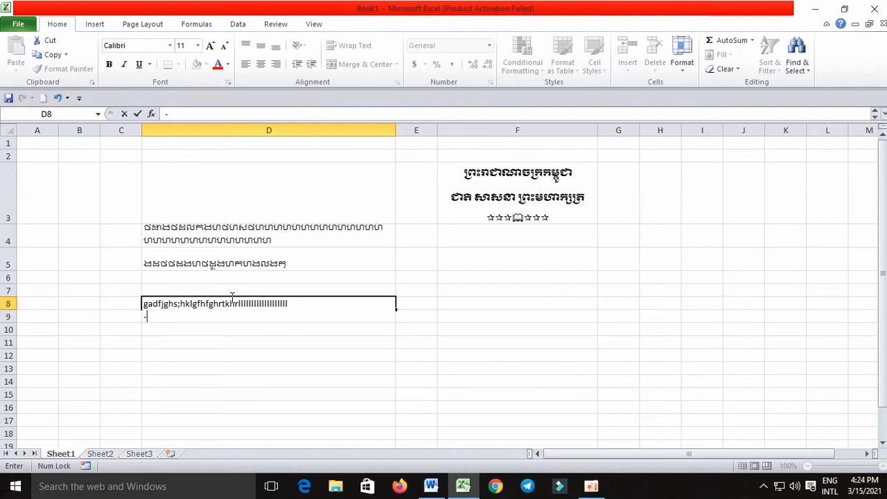
text(gsjdghsfdljkh;nfghjkrlyjrtiyhwriyhjrtio)
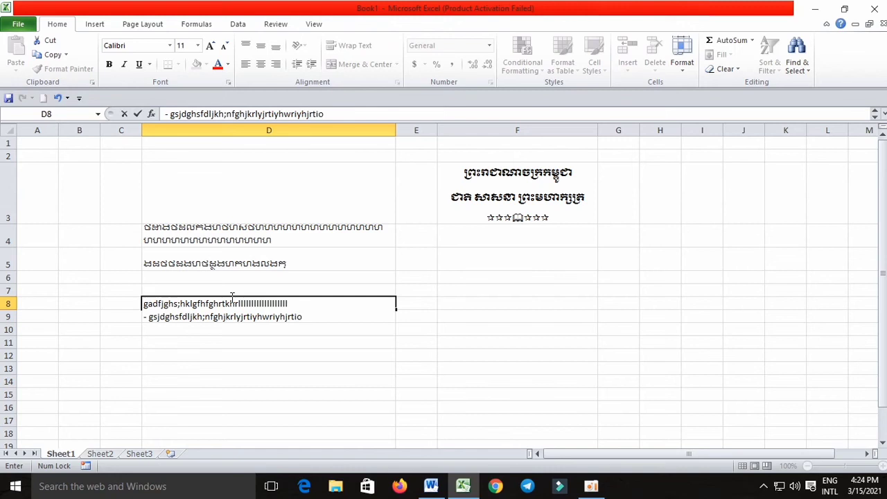
key(alt+Return)
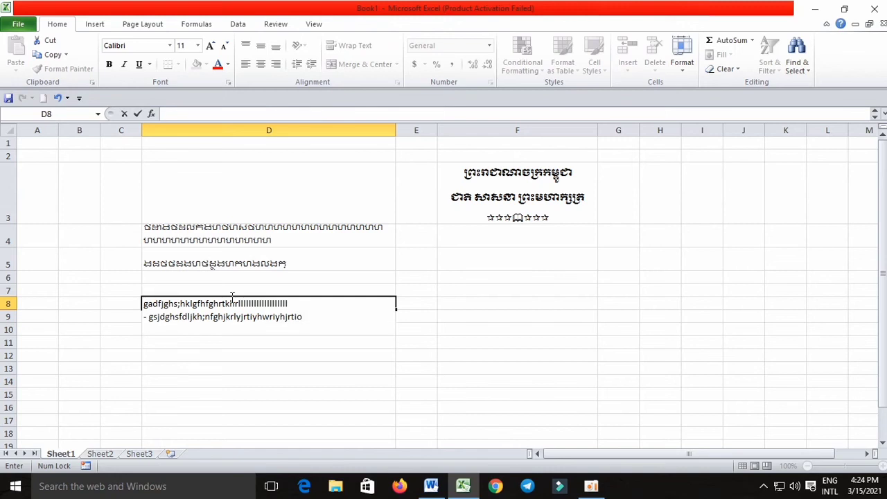
text(-dfkgjshsfgkjhlsfjmy)
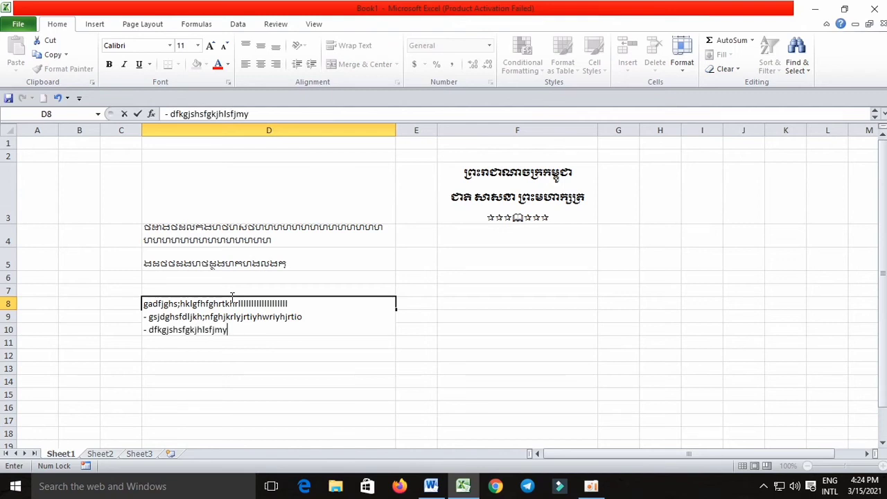
text(yyyyyyyklry)
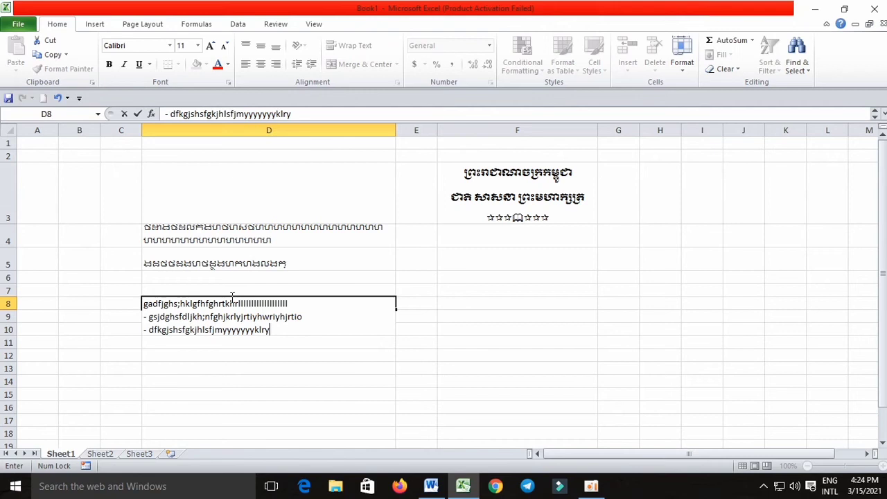
key(alt+Return)
text(cxnxmcbgsdhntrjhwrijyh4yh)
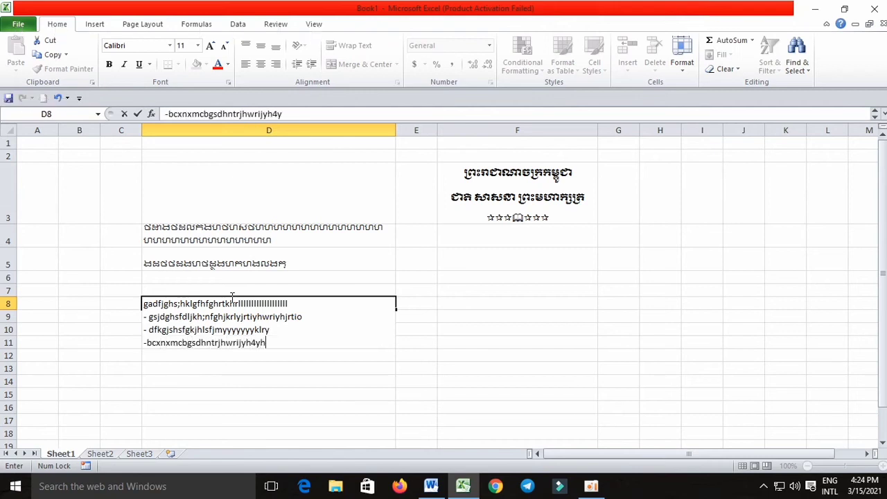
text(shvrhgt)
Commit the four-line entry in D8, then reselect row 8 and D8 without changing anything
click(441, 356)
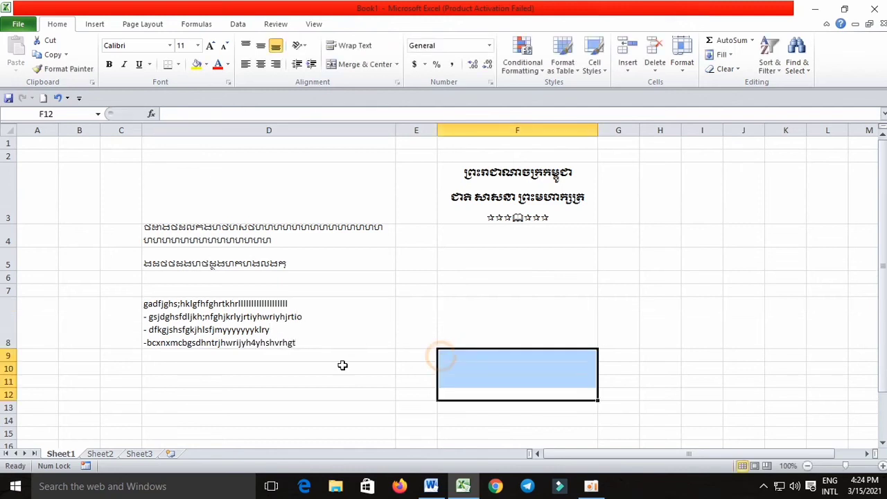
click(276, 340)
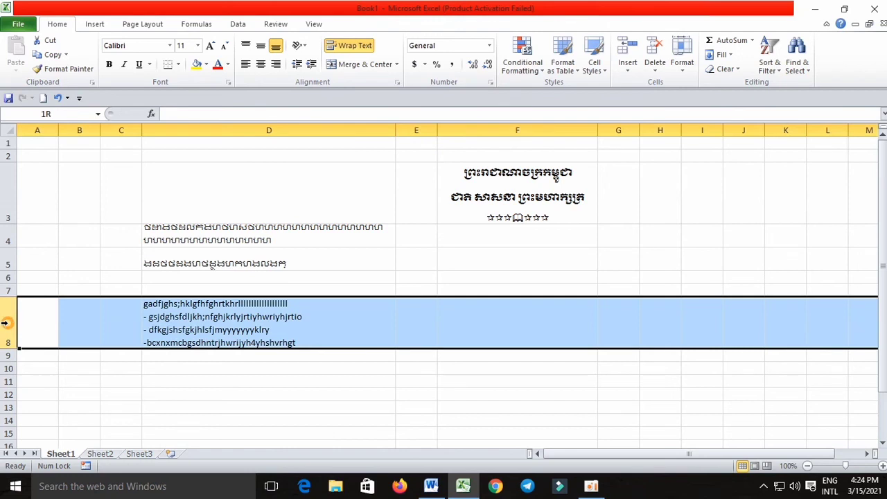
click(4, 324)
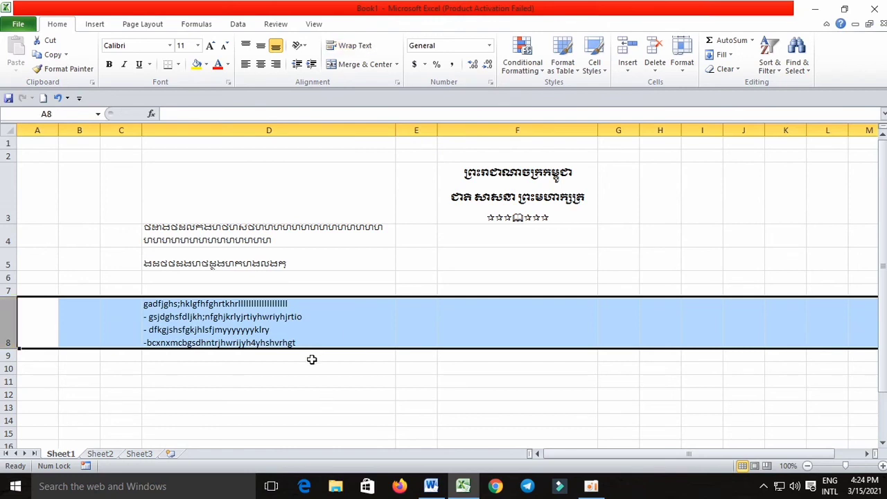
click(333, 331)
right_click(337, 332)
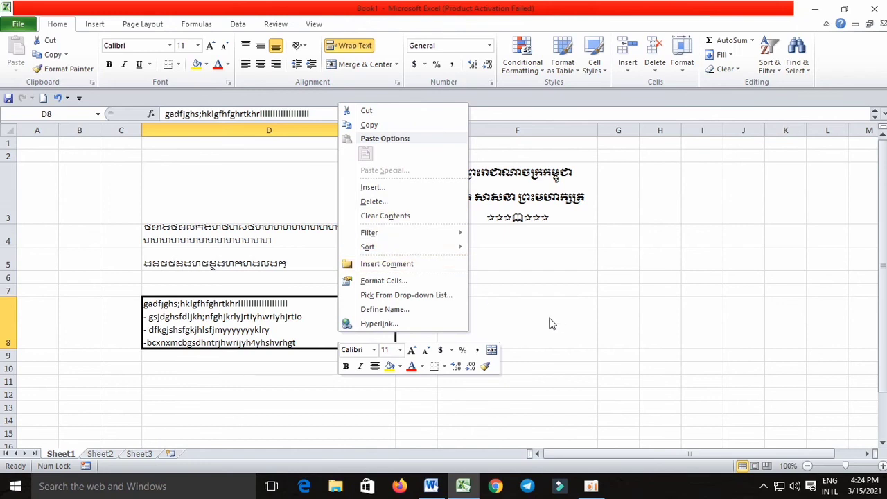
click(287, 329)
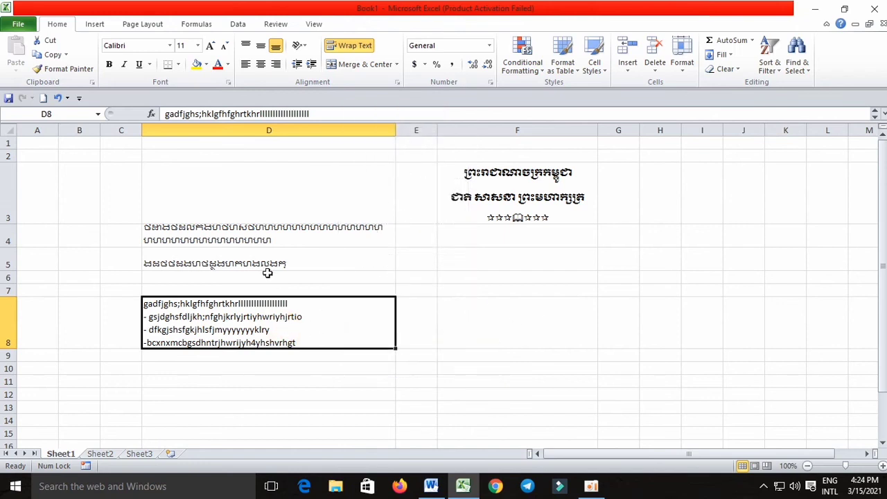
Review cells D5, D4 and D8, then move down to D9
click(287, 262)
click(257, 238)
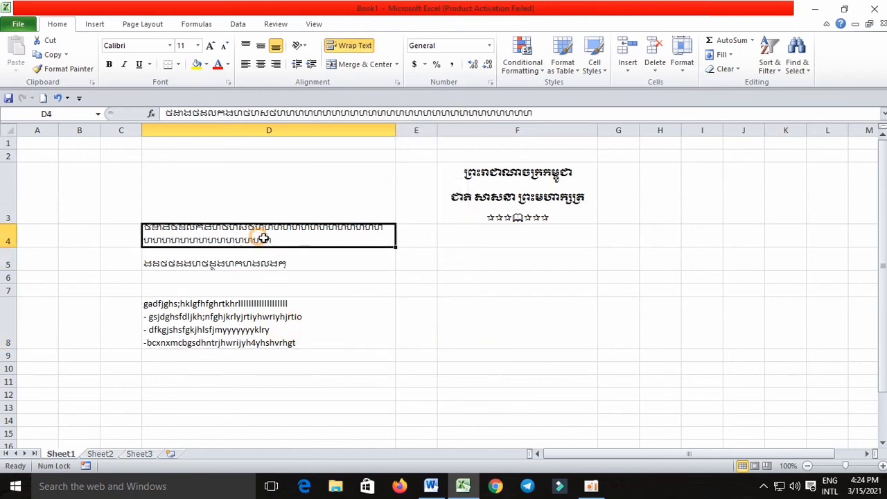
click(294, 334)
key(Return)
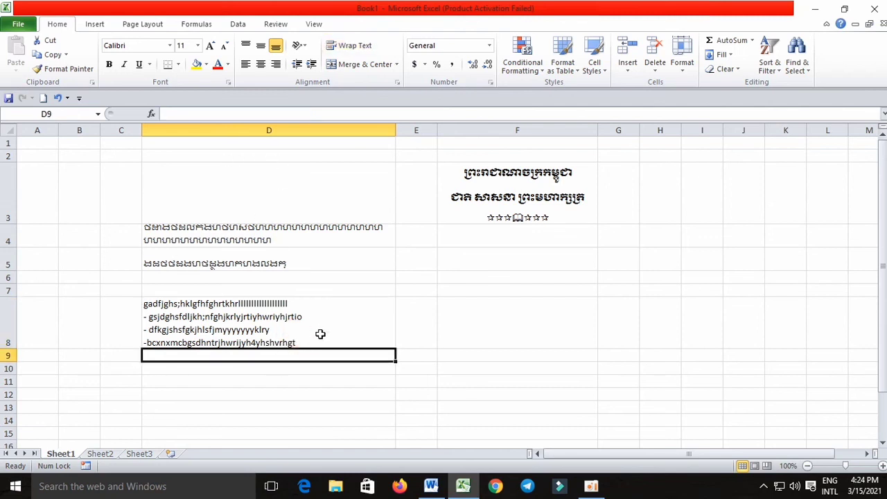
In the Word document, insert a table of 6 columns by 7 rows
click(431, 486)
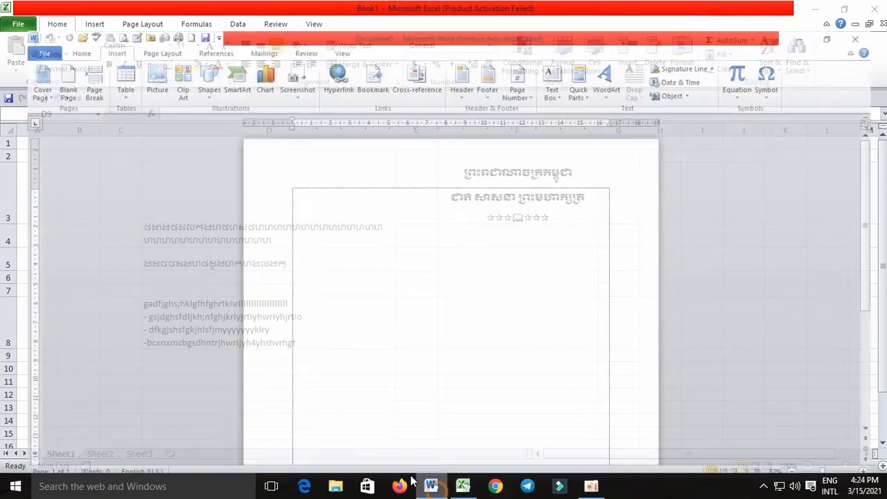
click(102, 60)
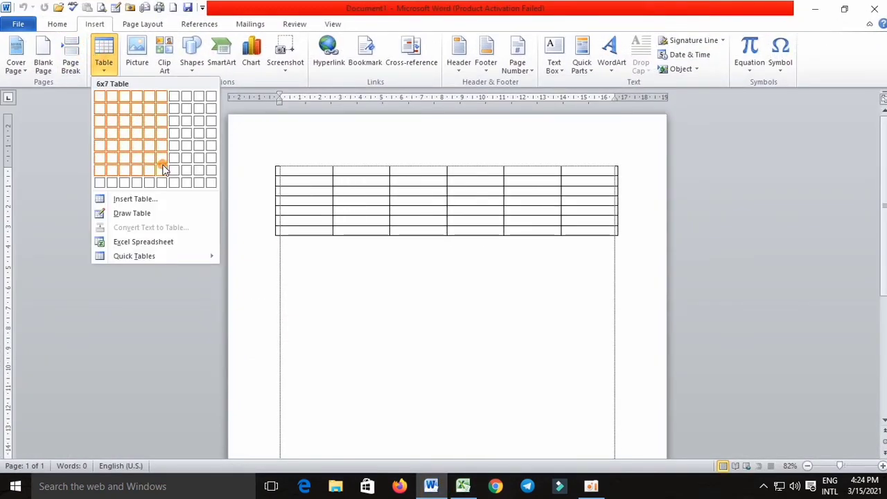
click(164, 169)
Type three lines ('hfgshkhjwryiouhih', 'sgjhshkfhjrwykh', 'sfryjhkfgkl') into the first table cell, then return to Excel
click(317, 175)
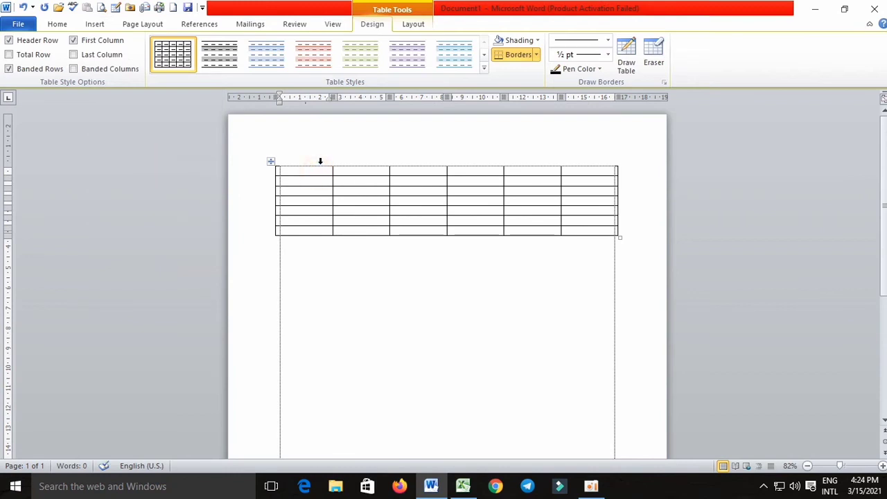
text(hfgshkhj)
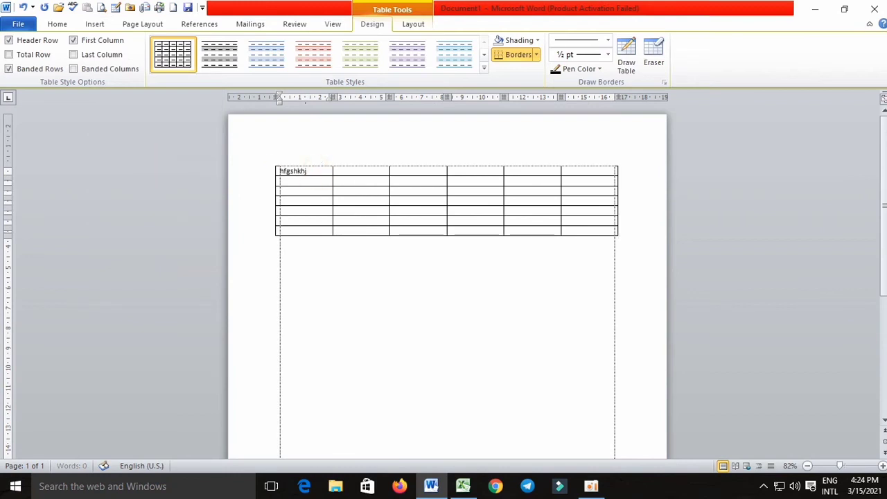
text(wryiouhih)
key(Return)
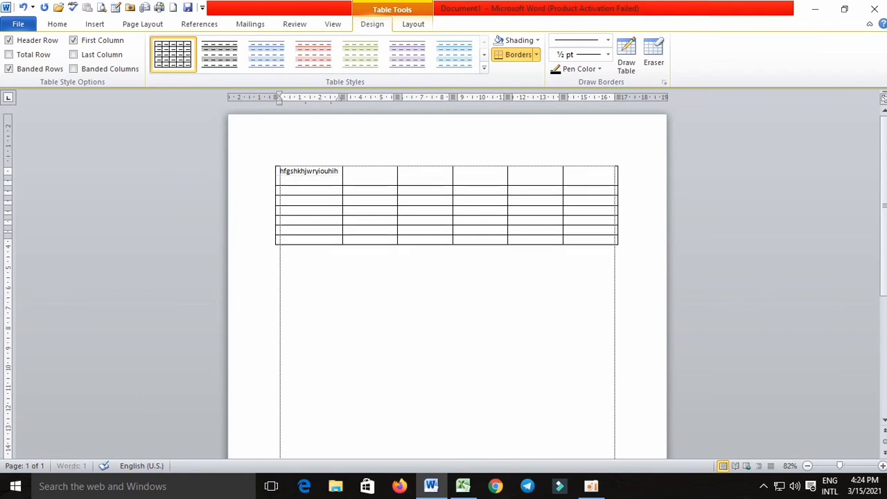
text(sgjhshlkfhjrwykhrkh)
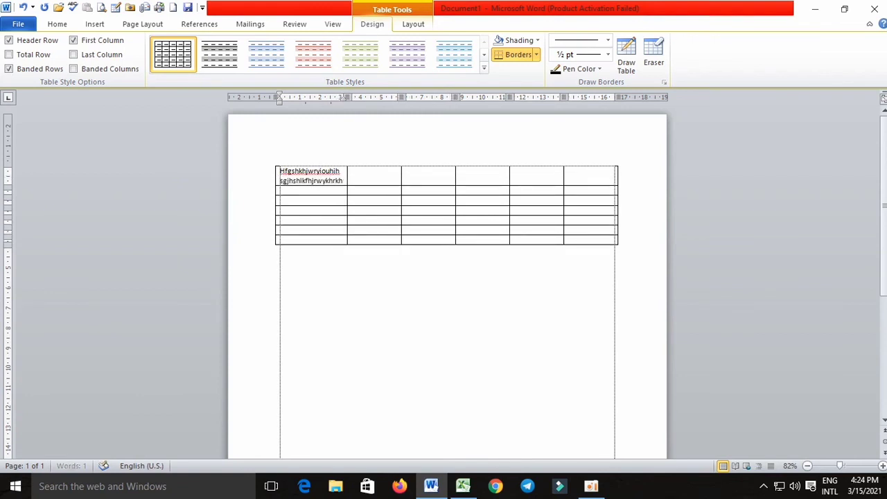
key(Return)
text(sfryjhk)
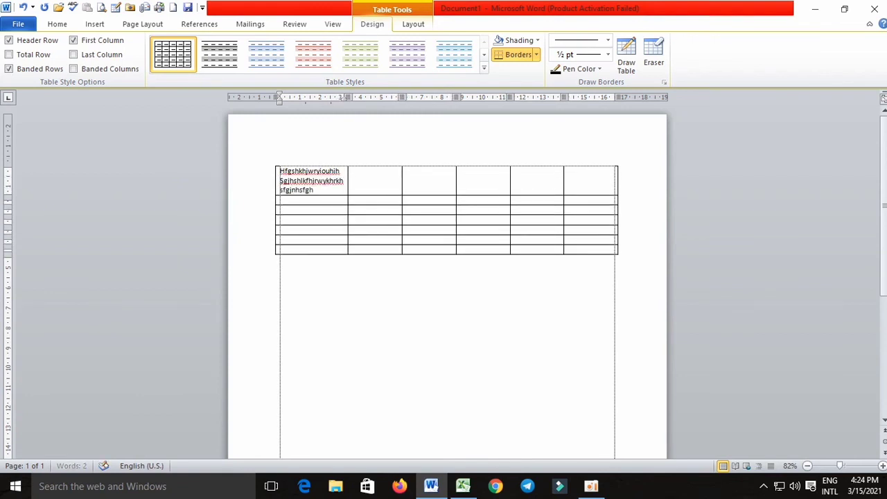
text(fgkl)
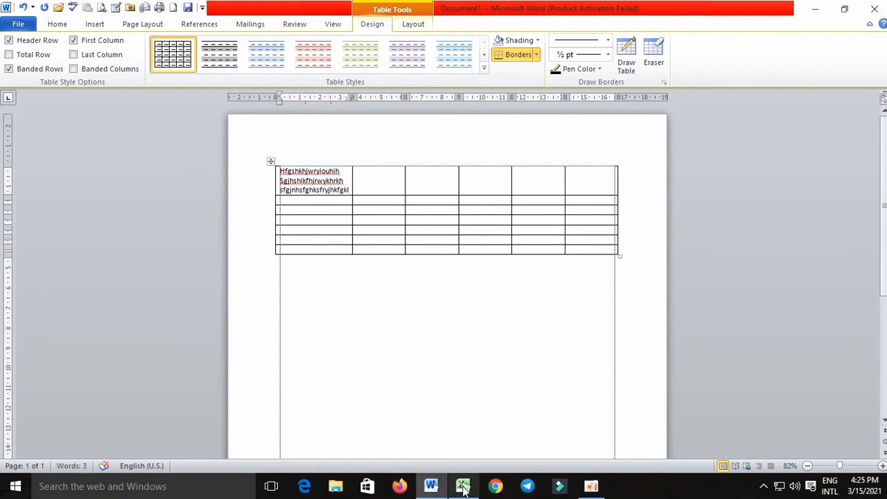
click(463, 486)
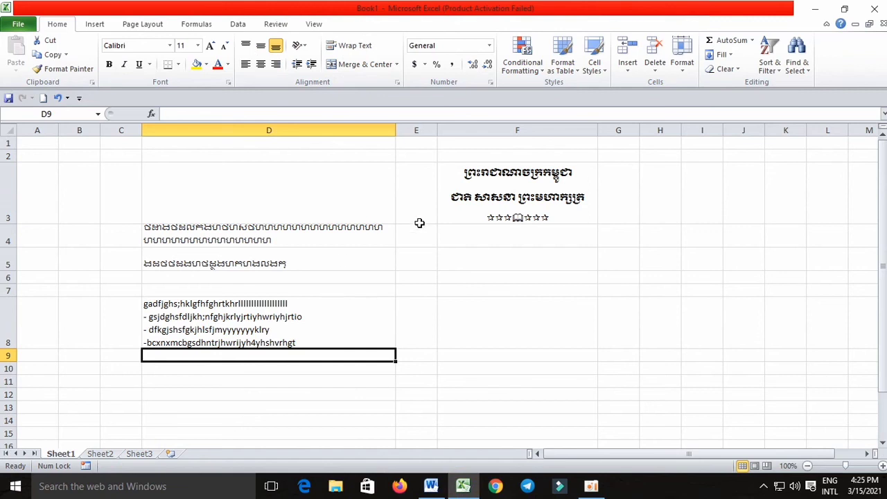
click(459, 204)
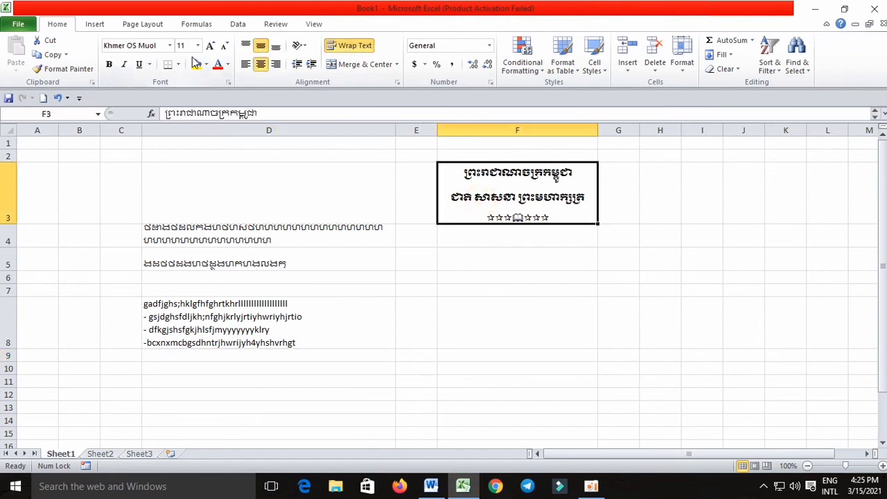